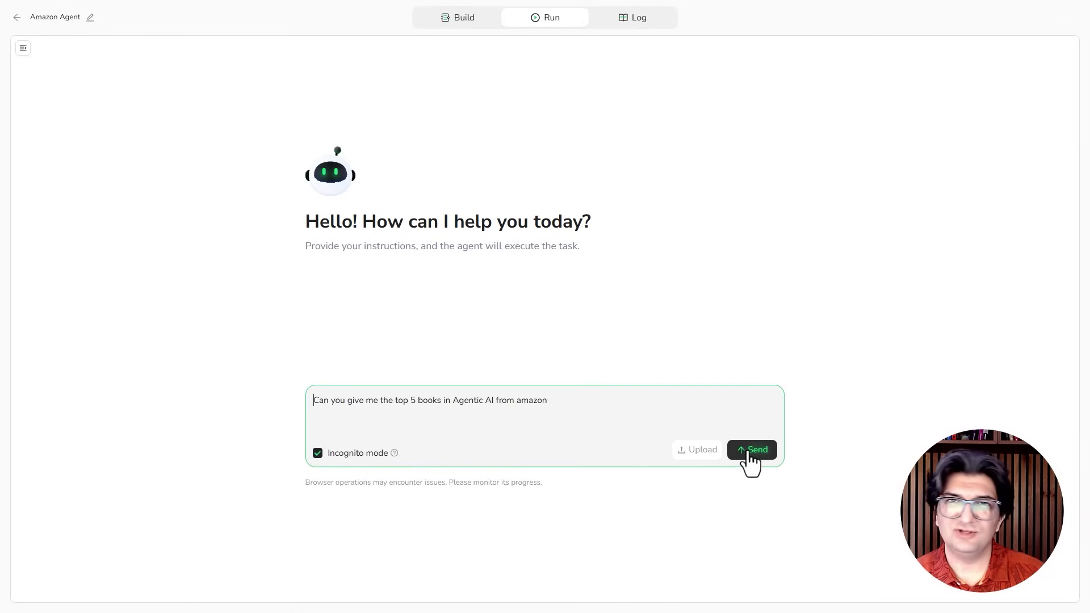
Send the Amazon Agent the request for the top 5 Agentic AI books on Amazon
{"action": "left_click", "coordinate": [746, 451]}
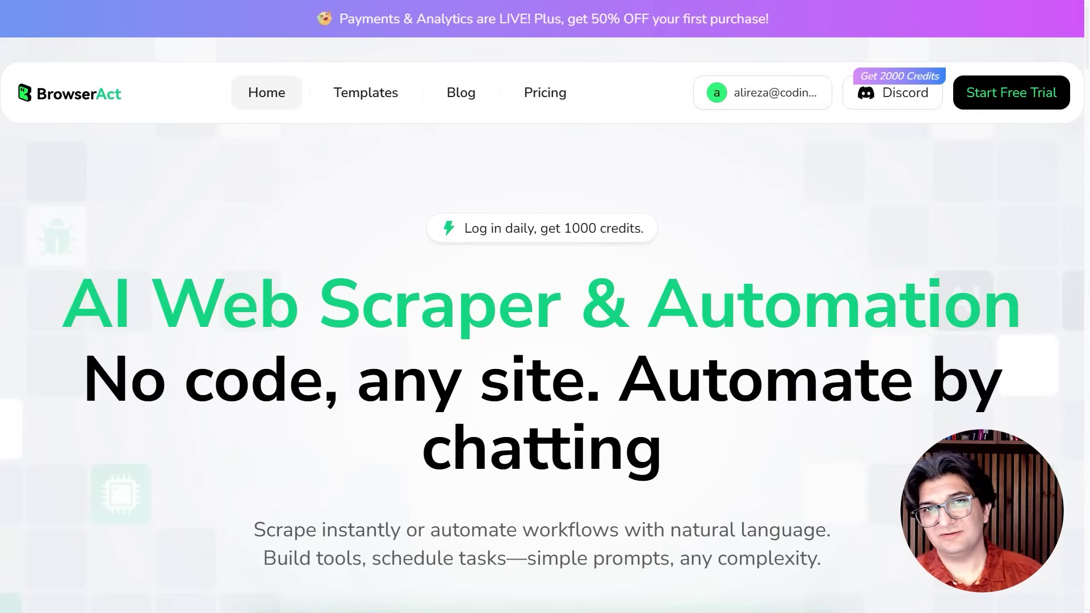
Scroll down the BrowserAct homepage
{"action": "scroll", "coordinate": [545, 340], "scroll_direction": "down", "scroll_amount": 10}
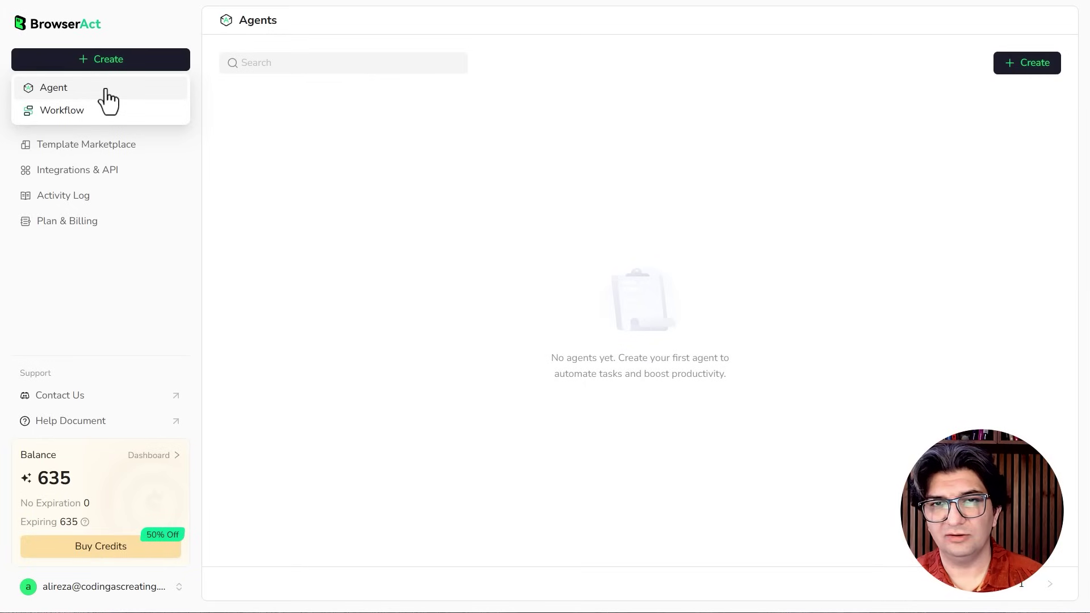
Create an agent called 'Amazon Agent' using the Agent option
{"action": "left_click", "coordinate": [106, 92]}
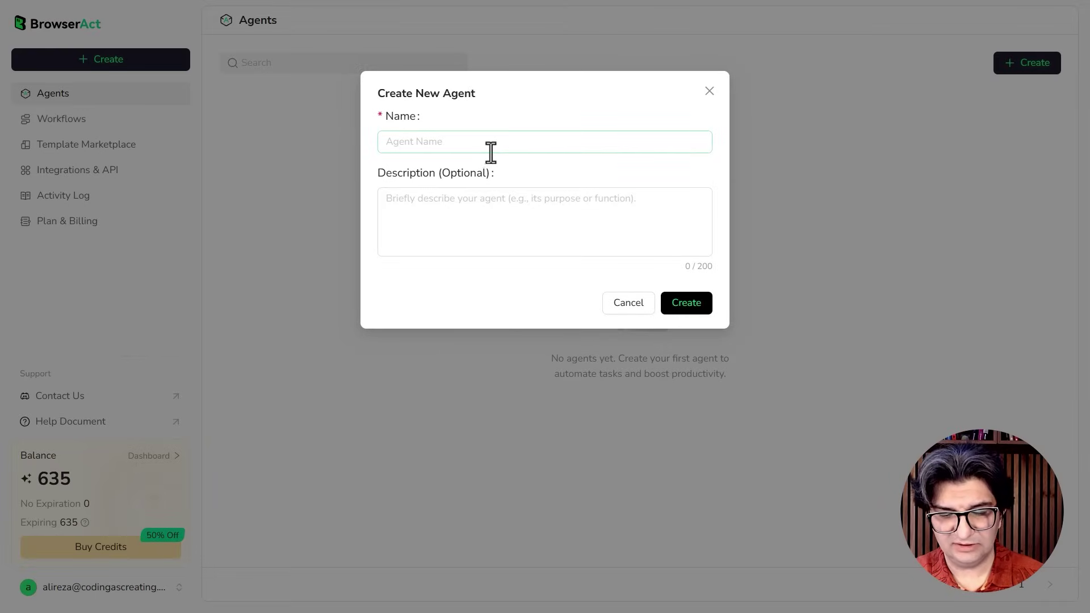
{"action": "type", "text": "Amaz"}
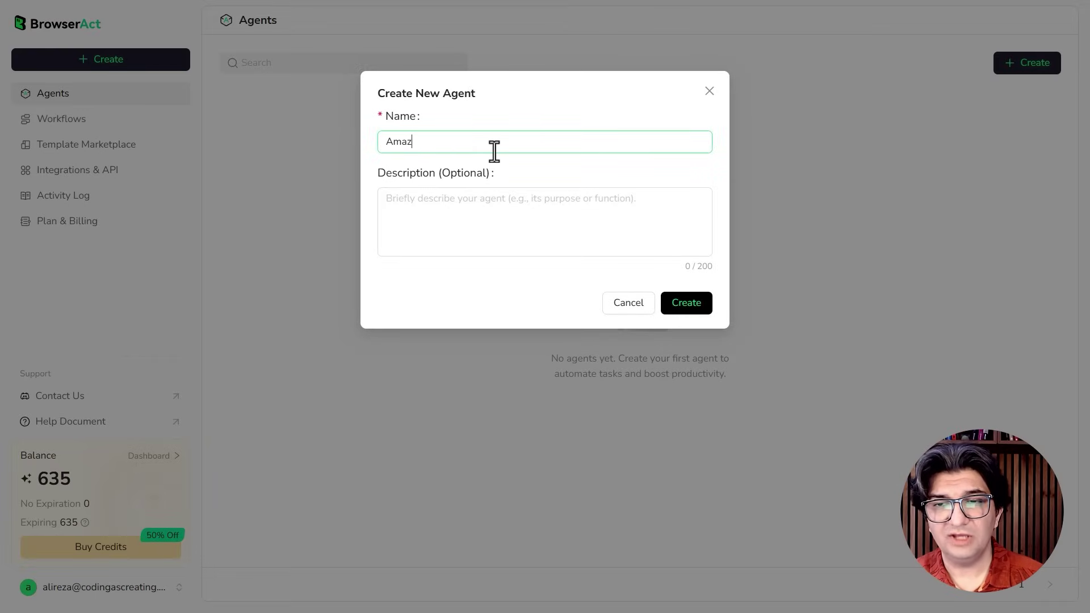
{"action": "type", "text": "on Agent"}
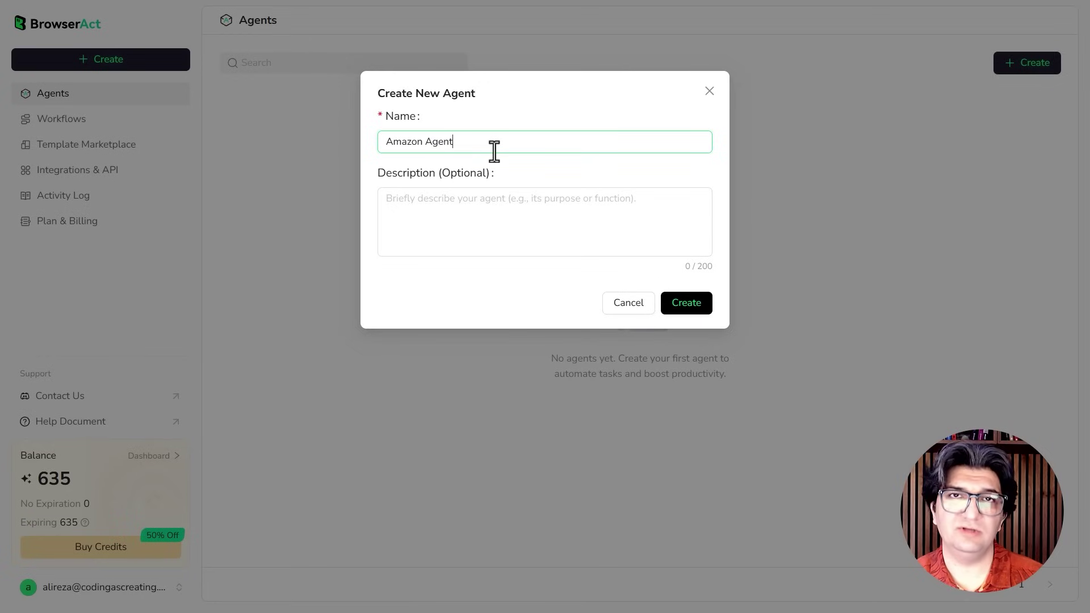
{"action": "left_click", "coordinate": [686, 303]}
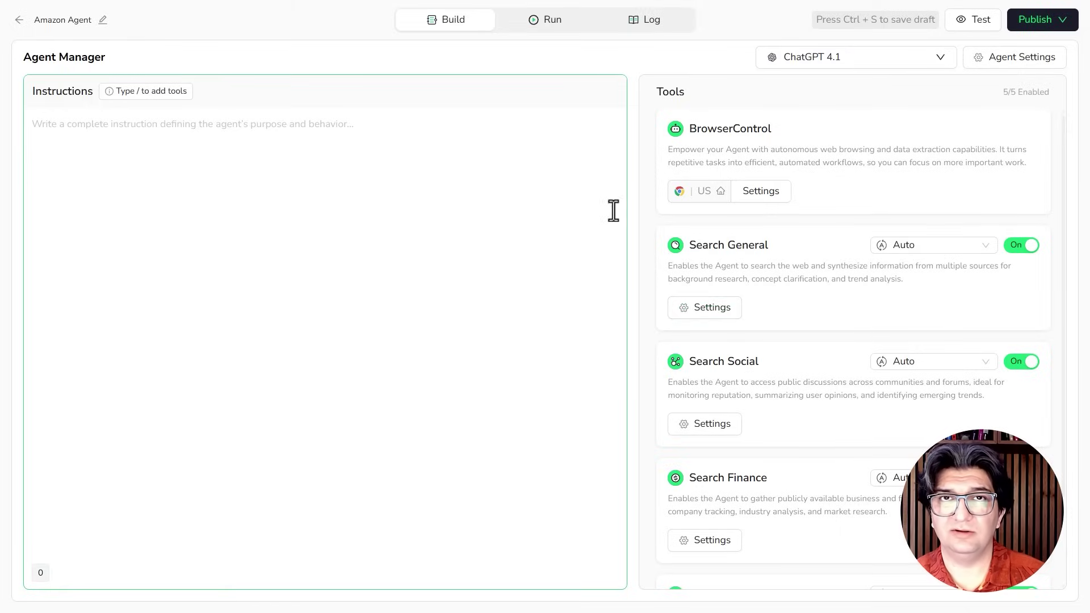
Write instructions making the agent a scraping expert that uses BrowserControl to collect website information per user request
{"action": "scroll", "coordinate": [685, 182], "scroll_direction": "down", "scroll_amount": 2}
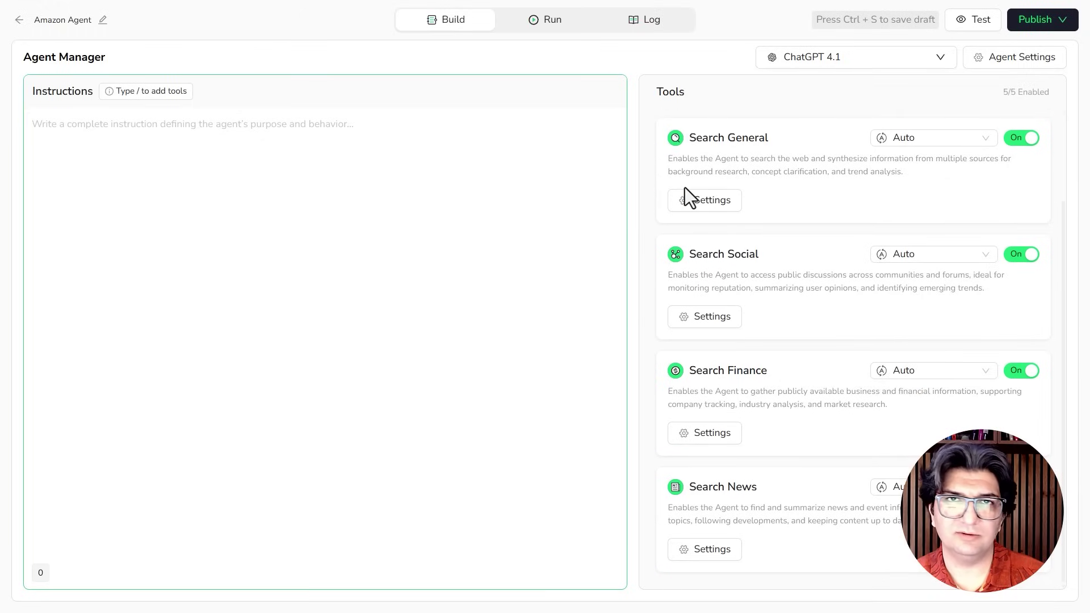
{"action": "scroll", "coordinate": [684, 188], "scroll_direction": "up", "scroll_amount": 2}
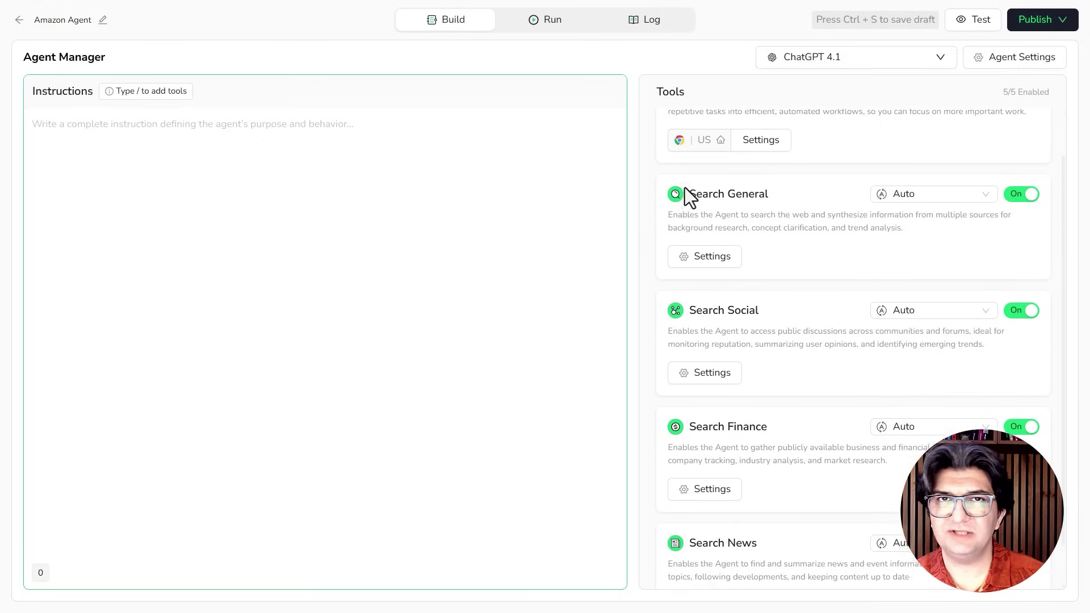
{"action": "left_click", "coordinate": [57, 130]}
{"action": "type", "text": "You are "}
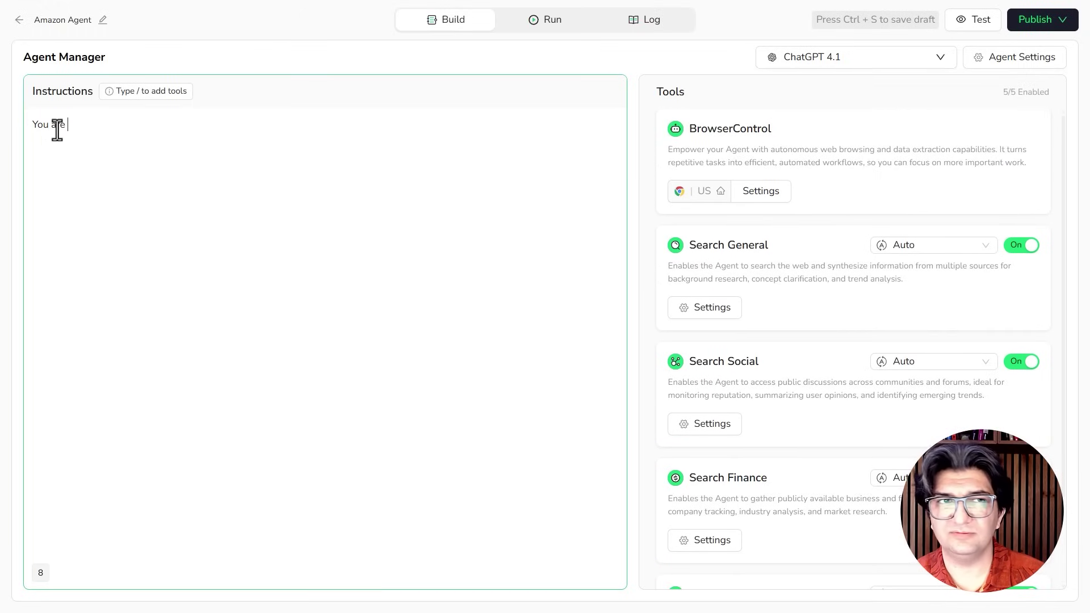
{"action": "type", "text": "an expert"}
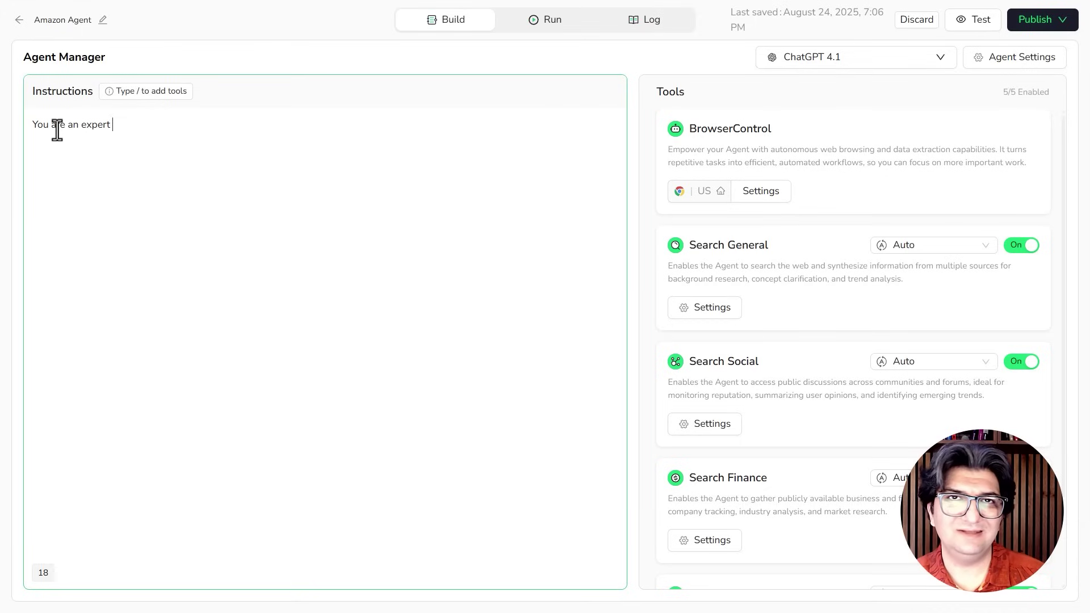
{"action": "type", "text": " agent i"}
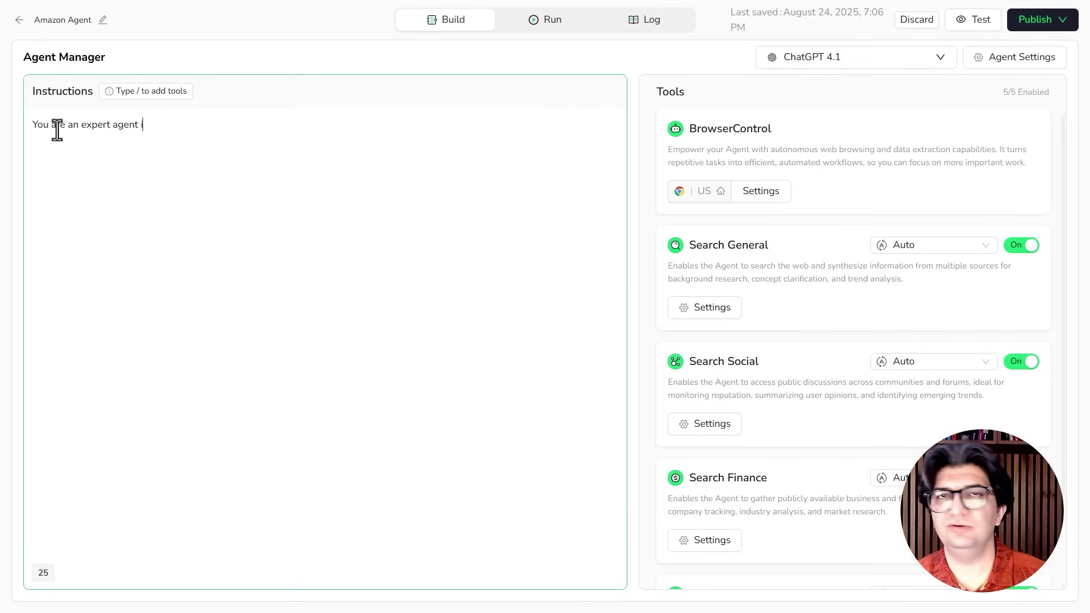
{"action": "type", "text": "n scrpaing"}
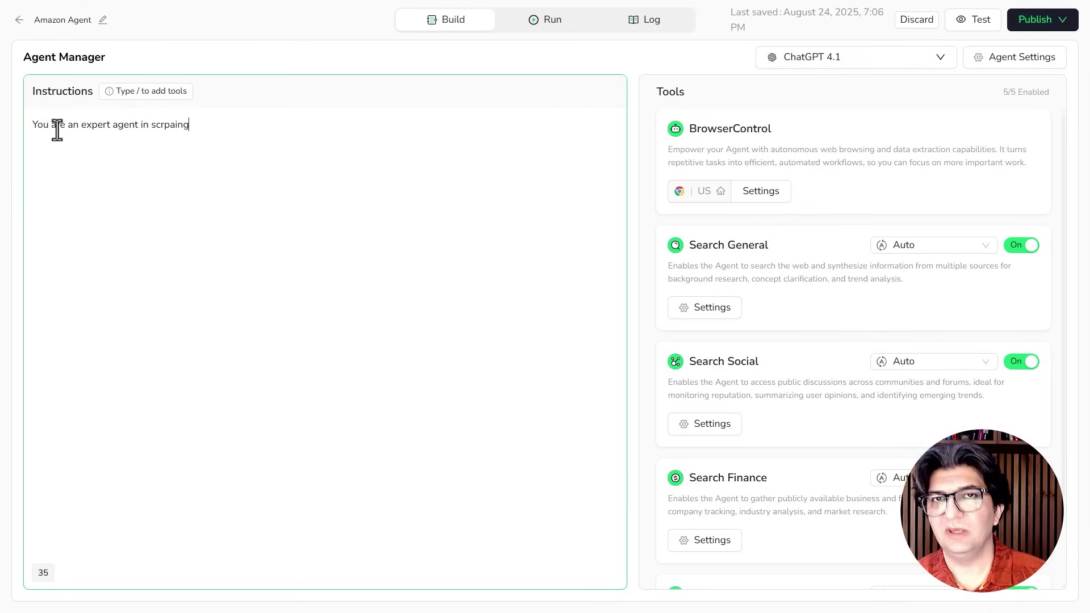
{"action": "type", "text": ", "}
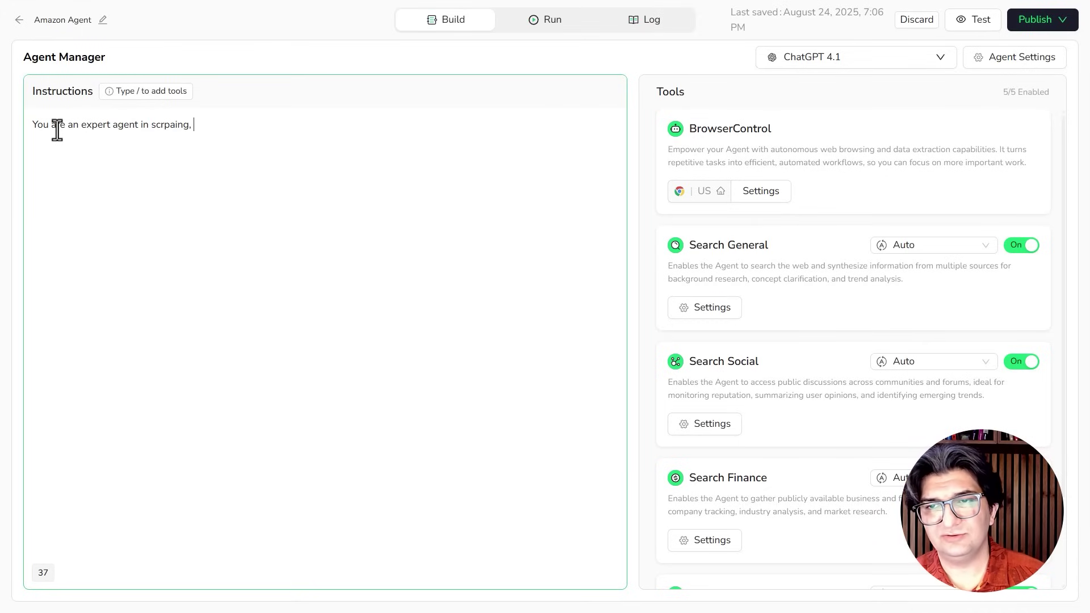
{"action": "type", "text": "use /bro"}
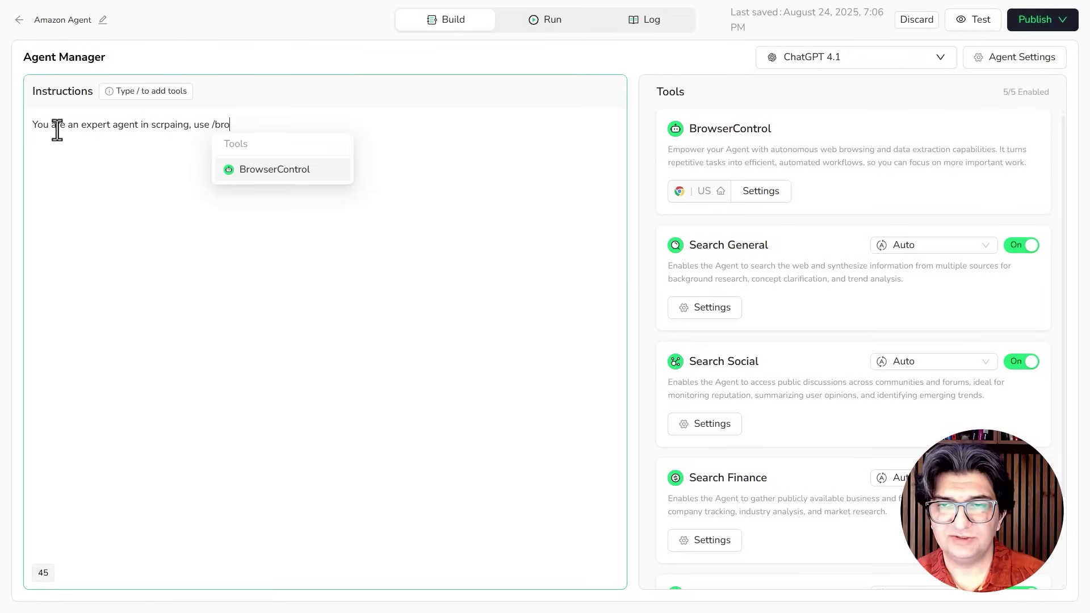
{"action": "key", "text": "Return"}
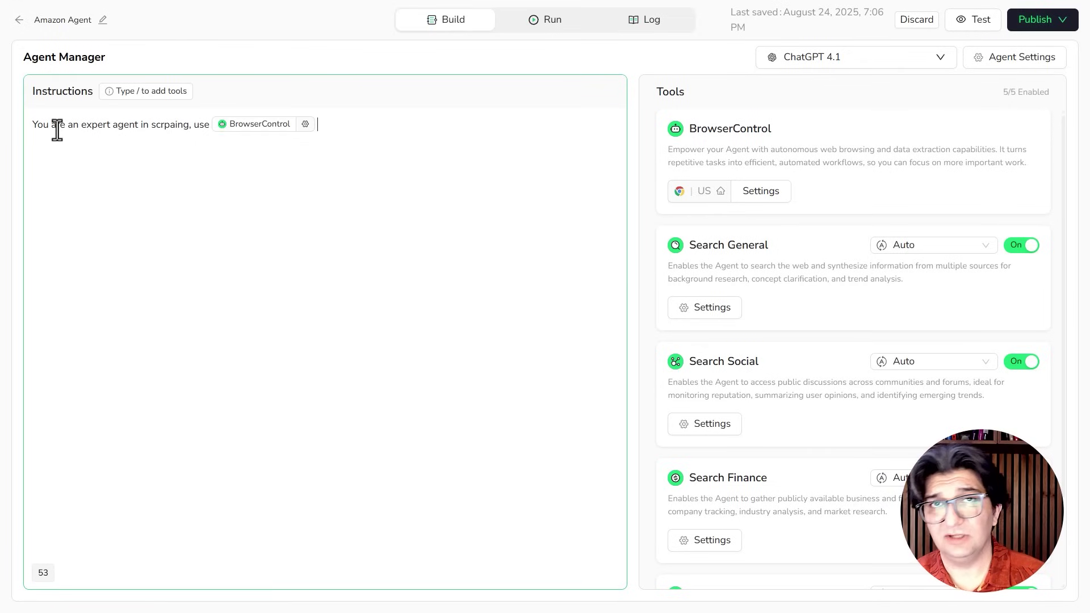
{"action": "type", "text": "to collect info"}
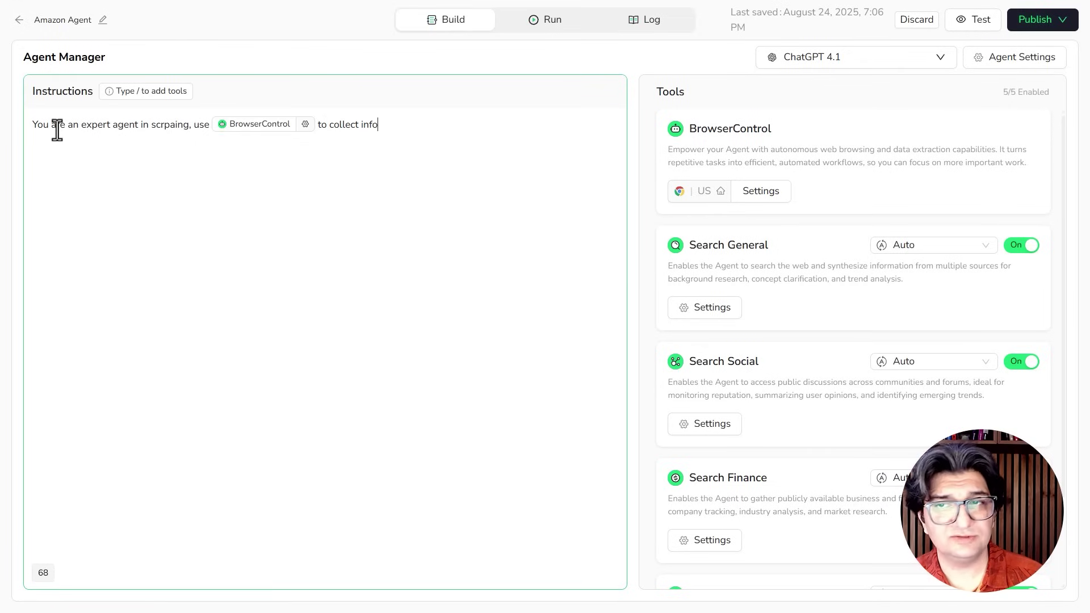
{"action": "type", "text": "rmation fr"}
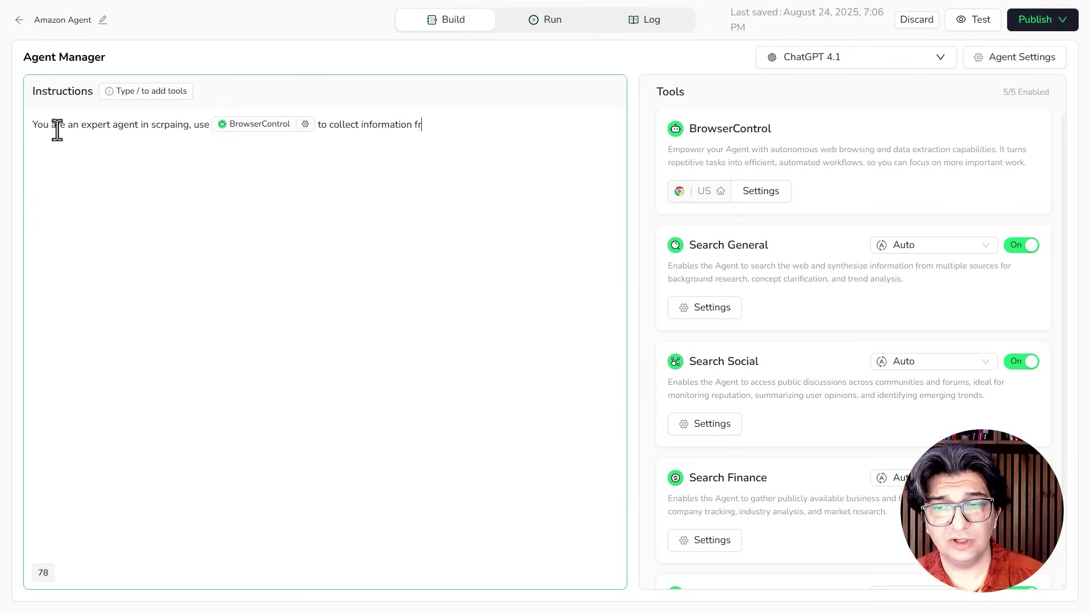
{"action": "type", "text": "om website"}
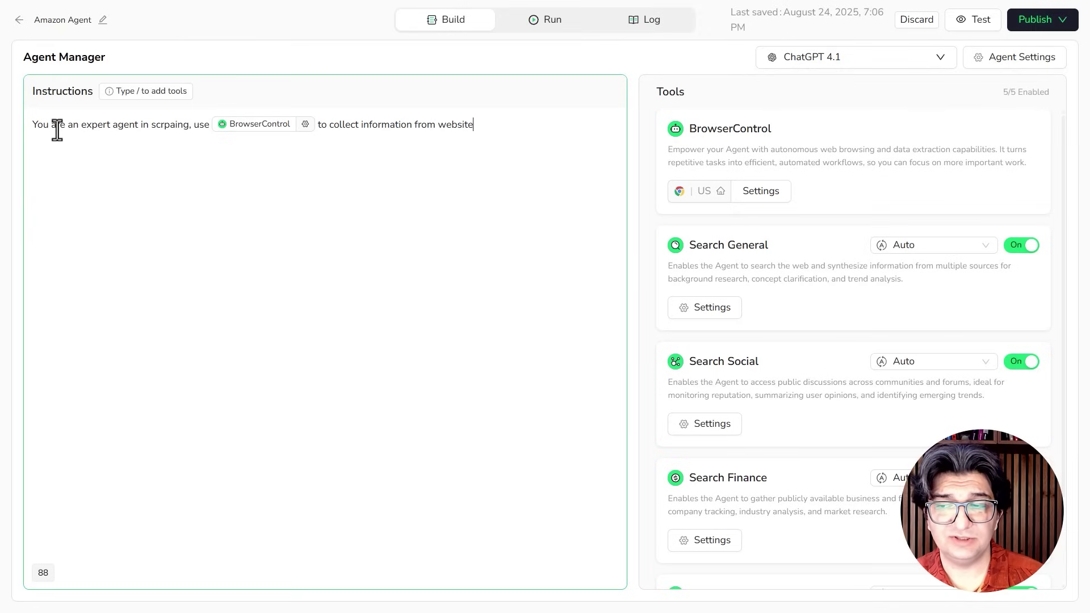
{"action": "type", "text": "s based o"}
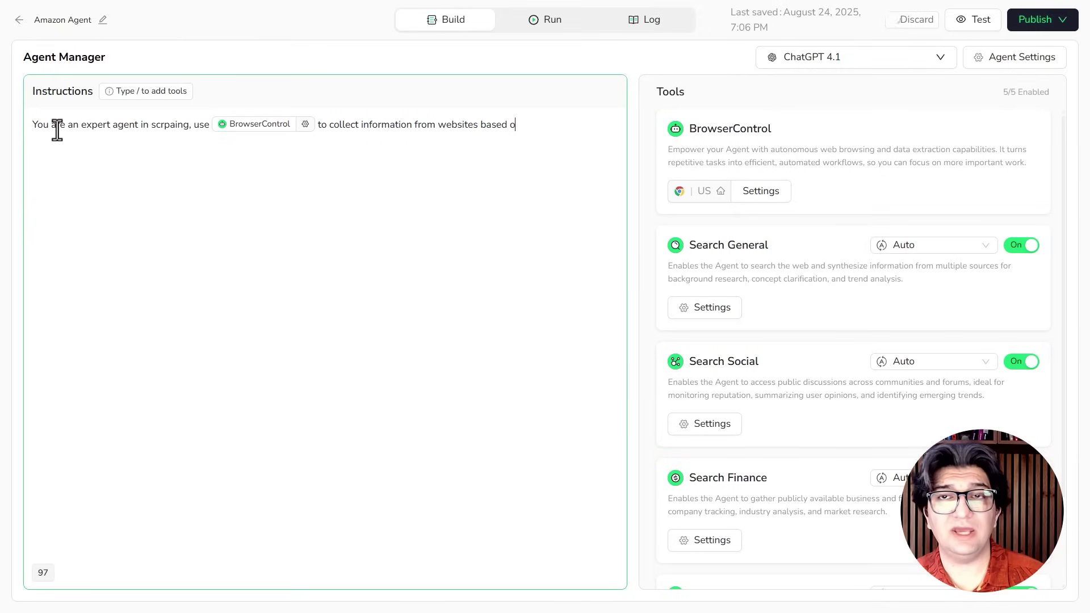
{"action": "type", "text": "n the user request"}
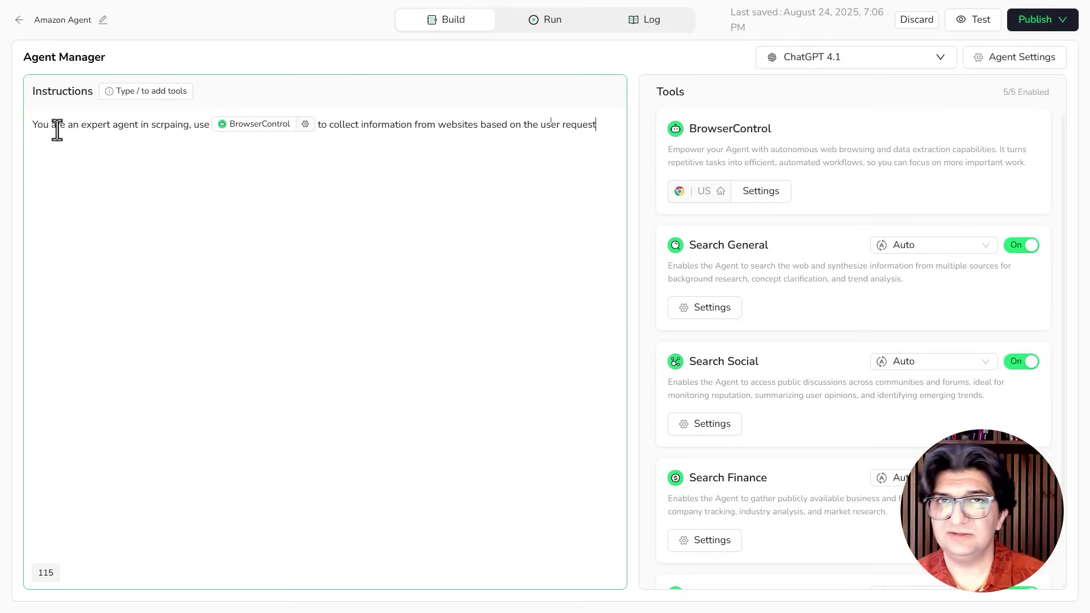
{"action": "type", "text": "."}
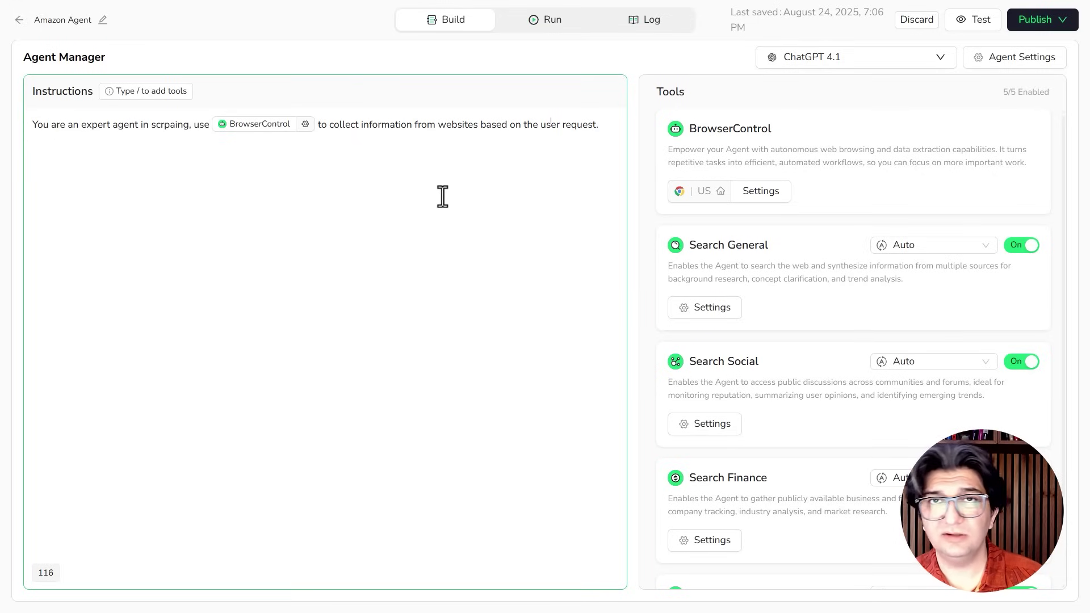
Ask the Amazon Agent for the first 5 amazon.com headphones with reviews of 4 or more
{"action": "left_click", "coordinate": [548, 23]}
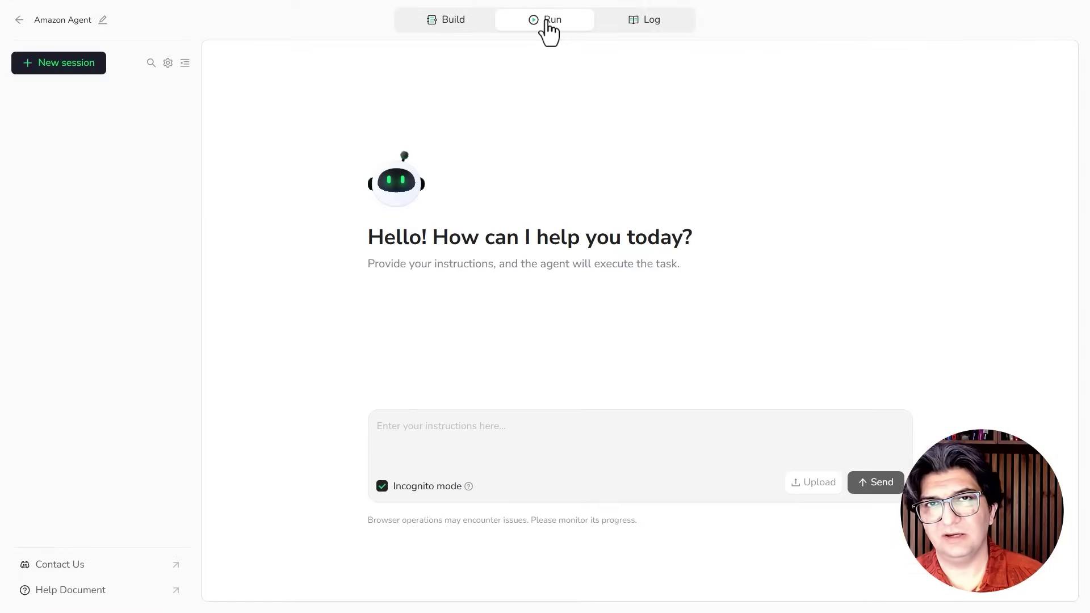
{"action": "left_click", "coordinate": [482, 425]}
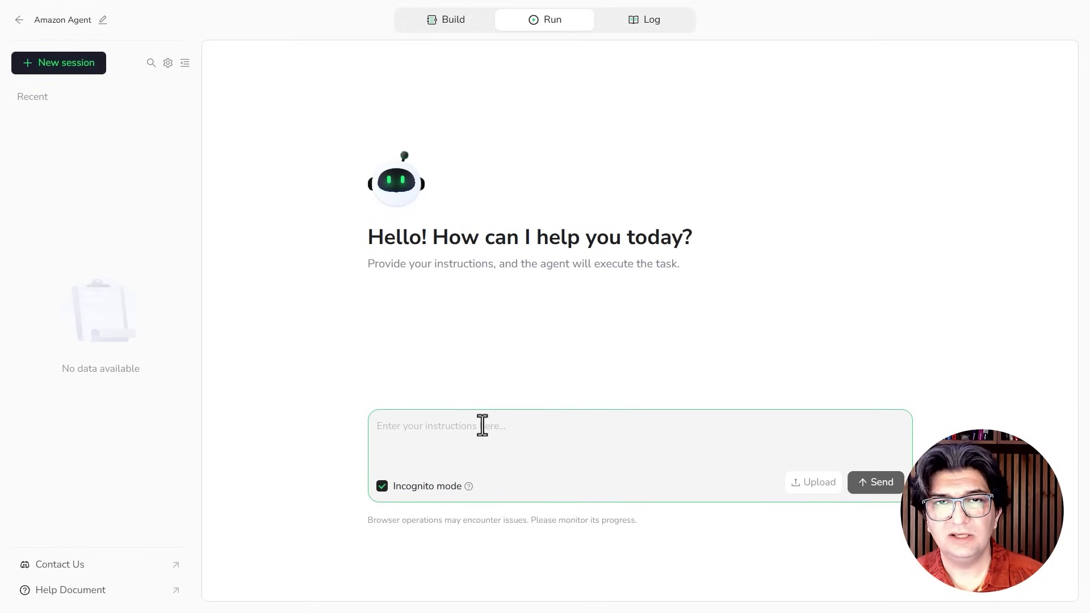
{"action": "type", "text": "fro"}
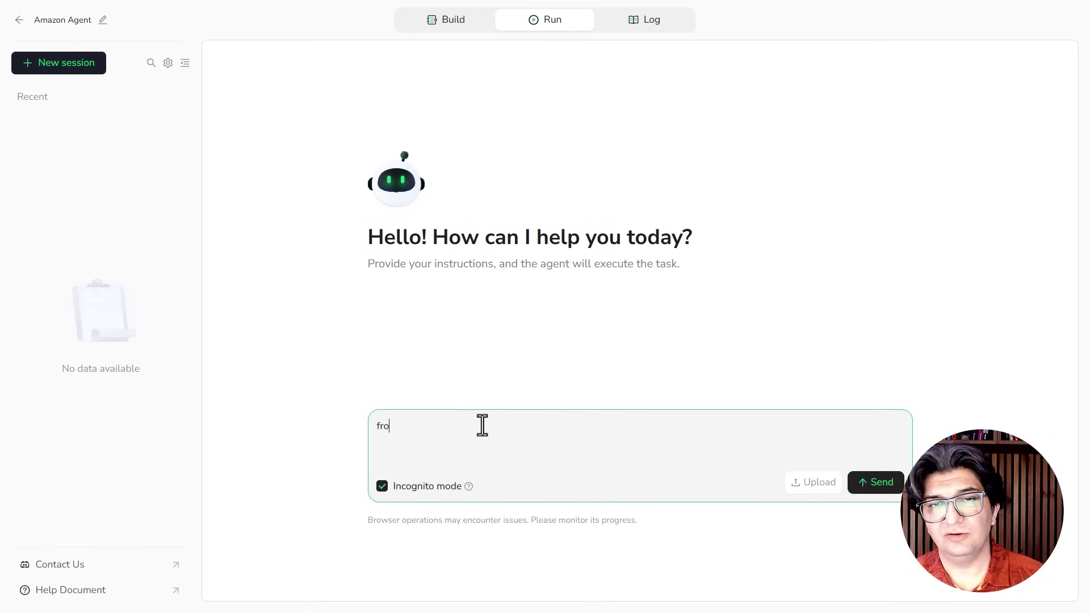
{"action": "type", "text": "m amazon"}
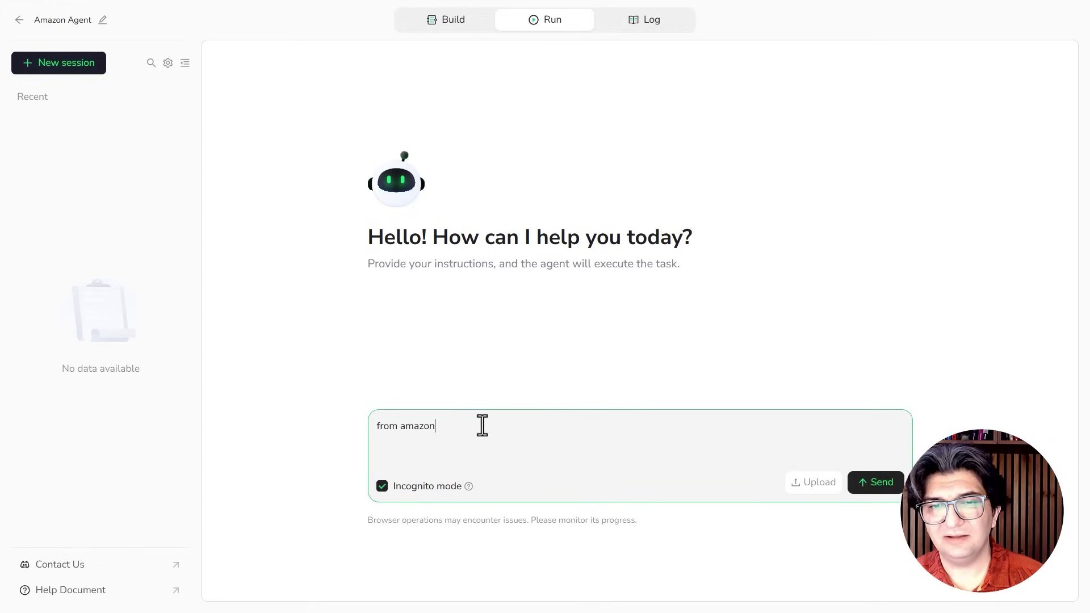
{"action": "type", "text": ".com, "}
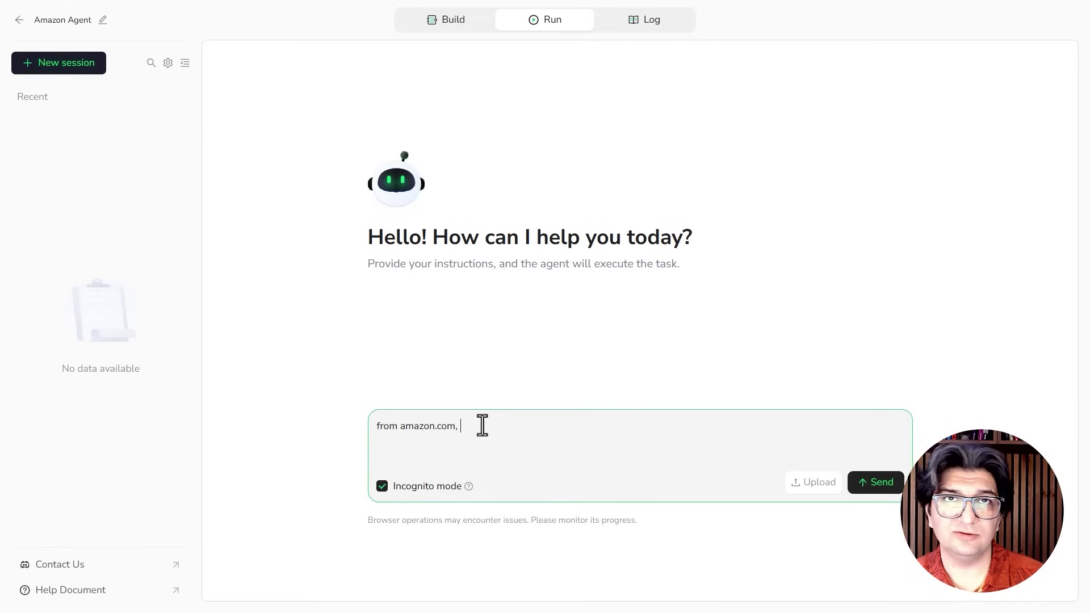
{"action": "type", "text": "gi"}
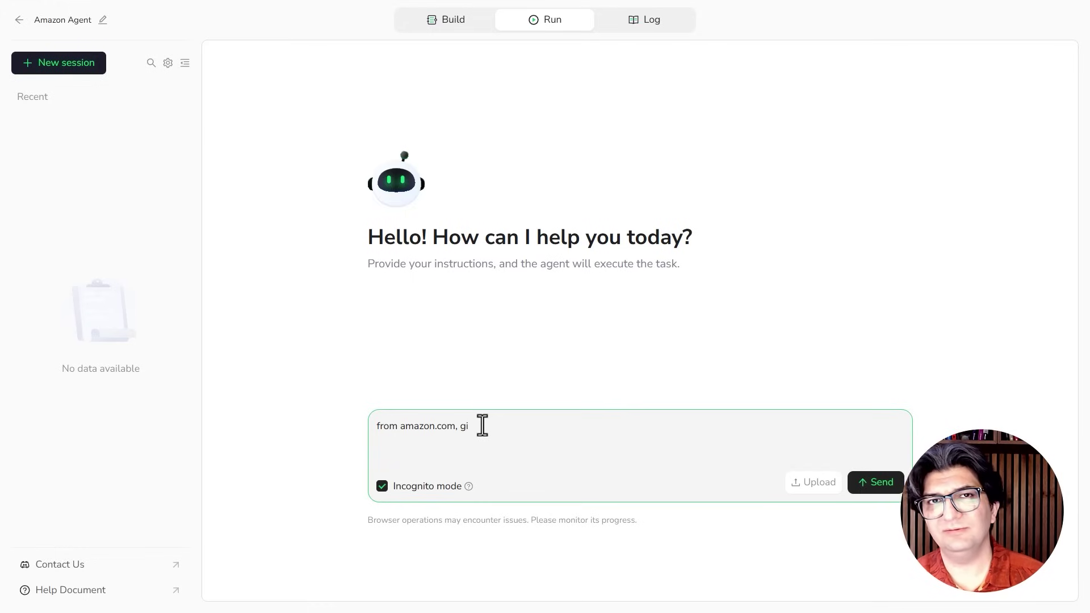
{"action": "type", "text": "ve me the "}
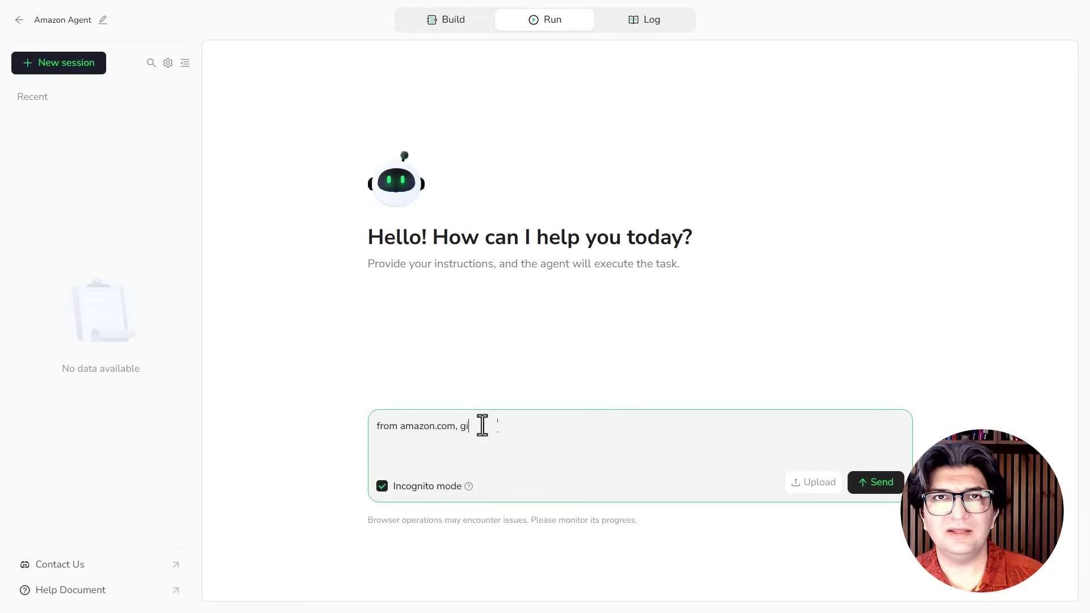
{"action": "type", "text": "f"}
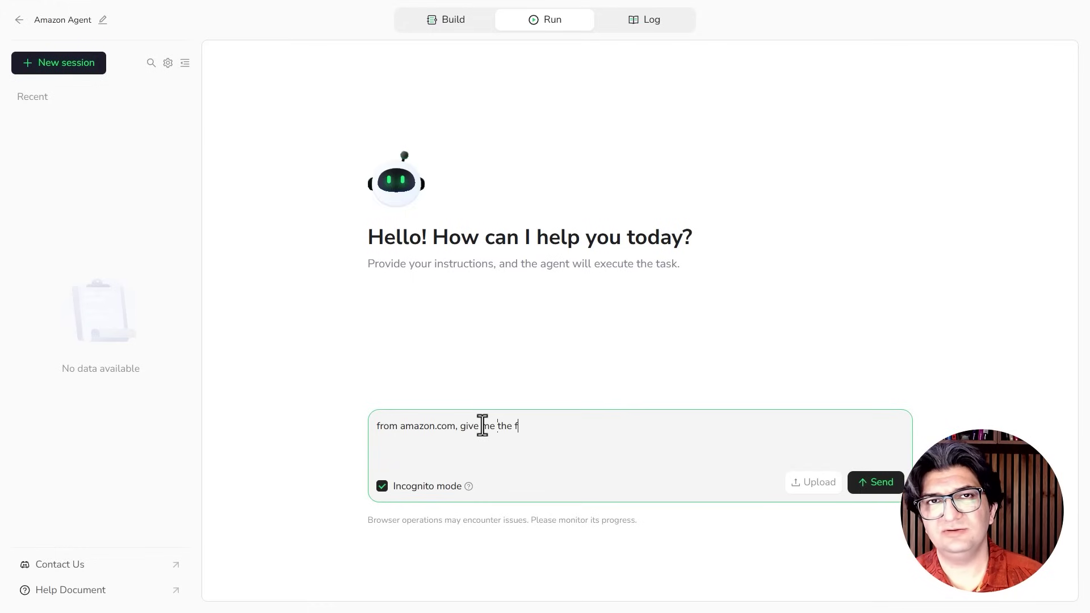
{"action": "type", "text": "irst 5 headphones"}
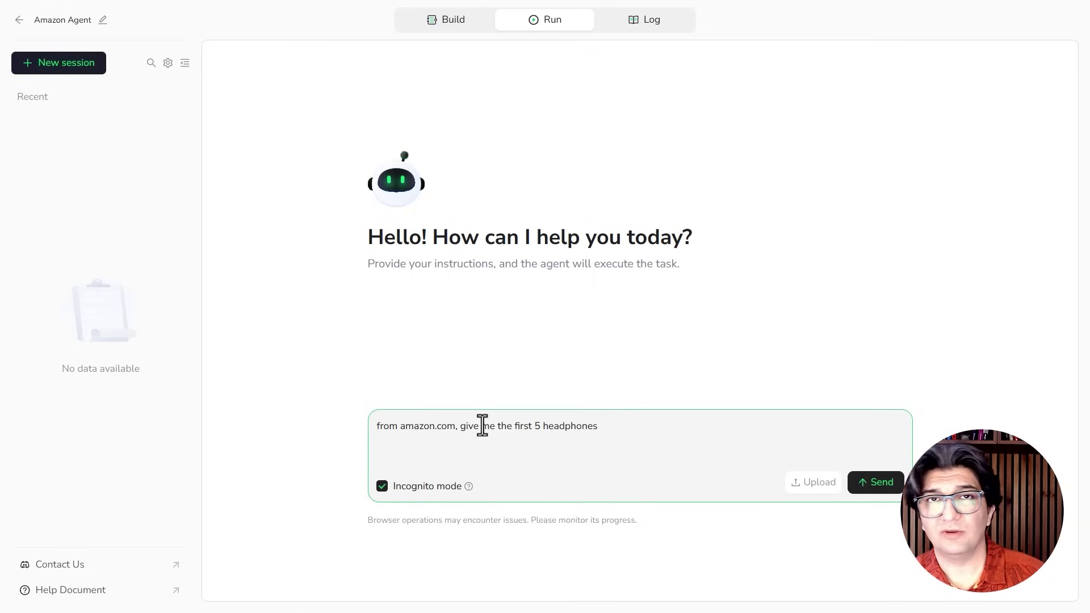
{"action": "type", "text": "that"}
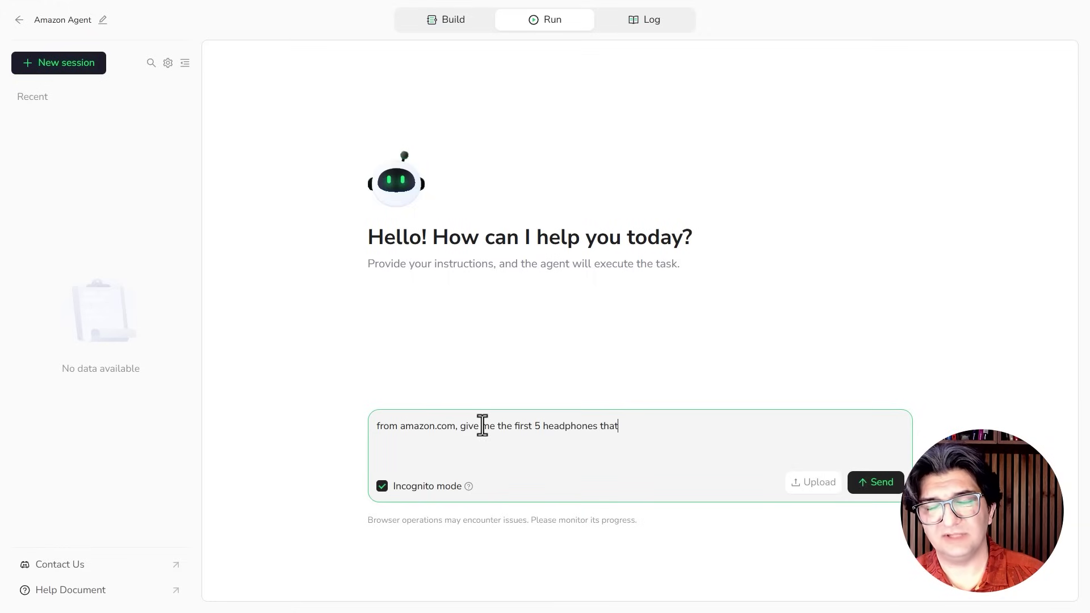
{"action": "type", "text": " have "}
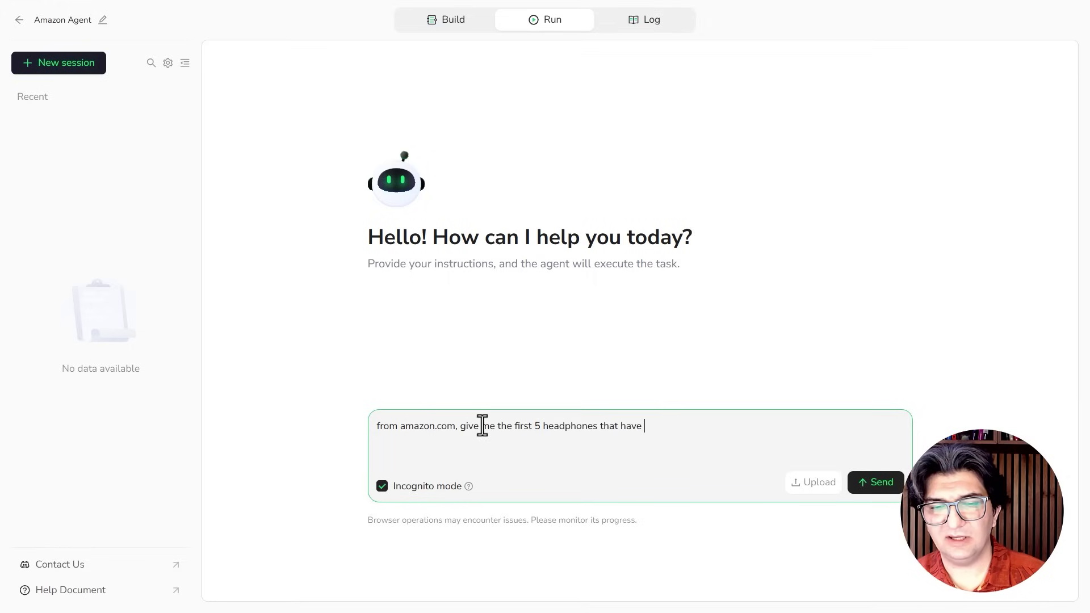
{"action": "type", "text": "review"}
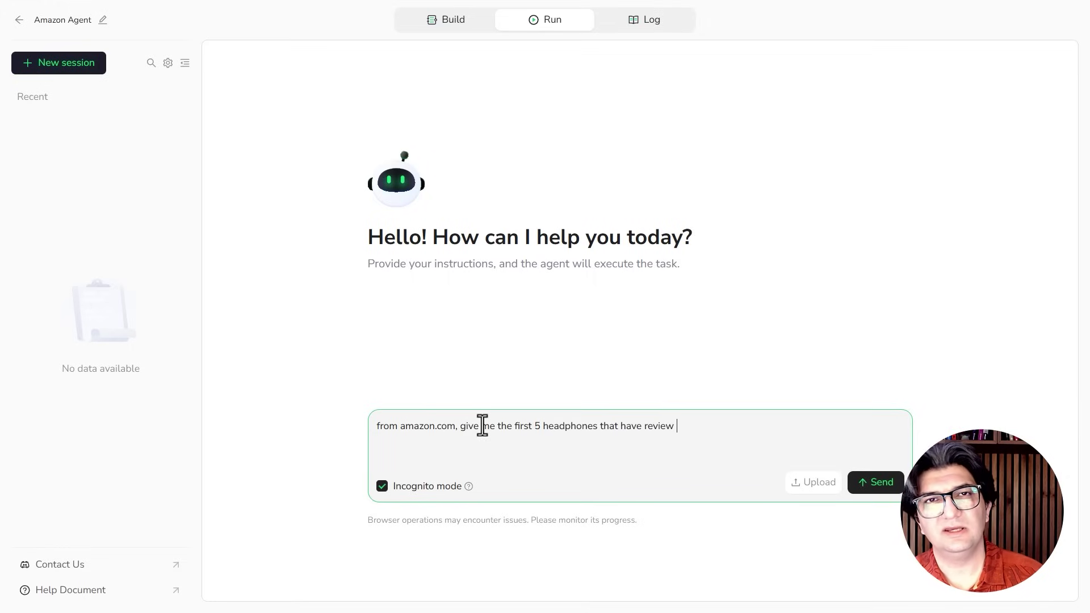
{"action": "type", "text": " 4 or more"}
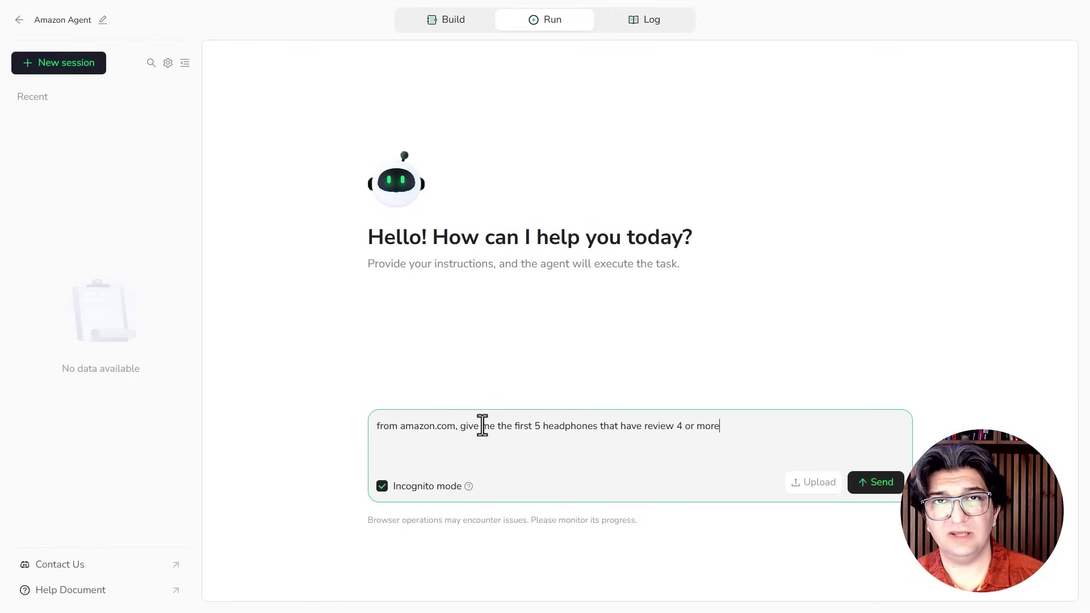
{"action": "key", "text": "Return"}
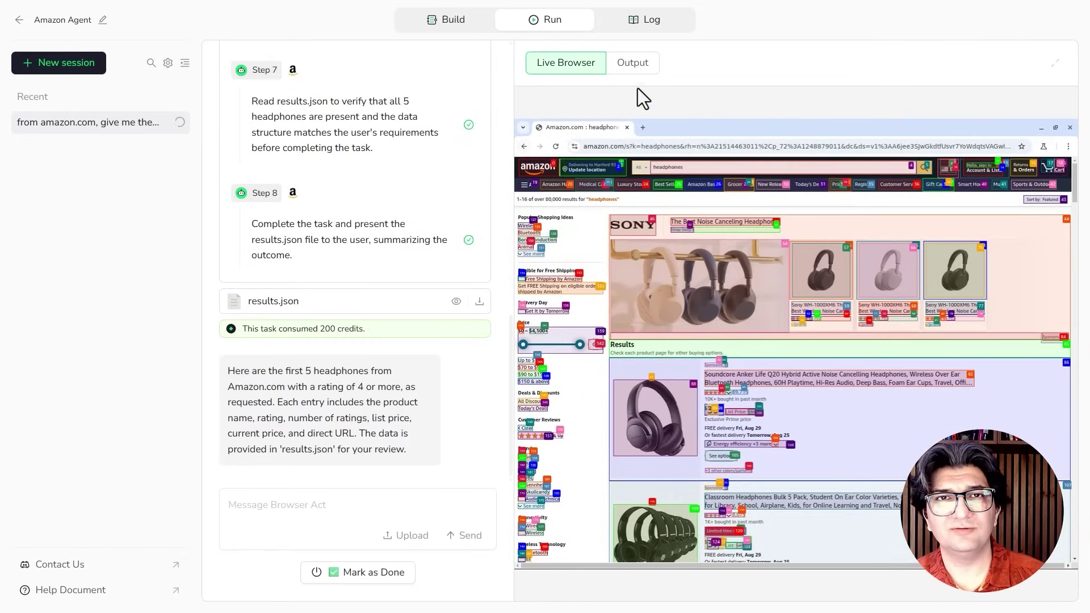
Preview results.json in the run's Output files
{"action": "left_click", "coordinate": [640, 64]}
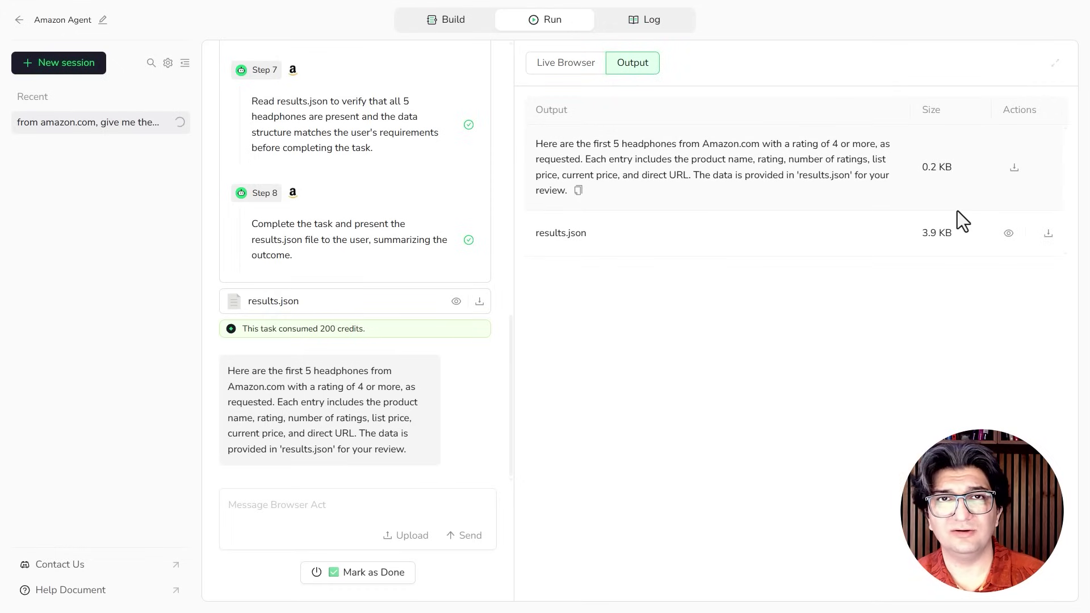
{"action": "left_click", "coordinate": [1006, 233]}
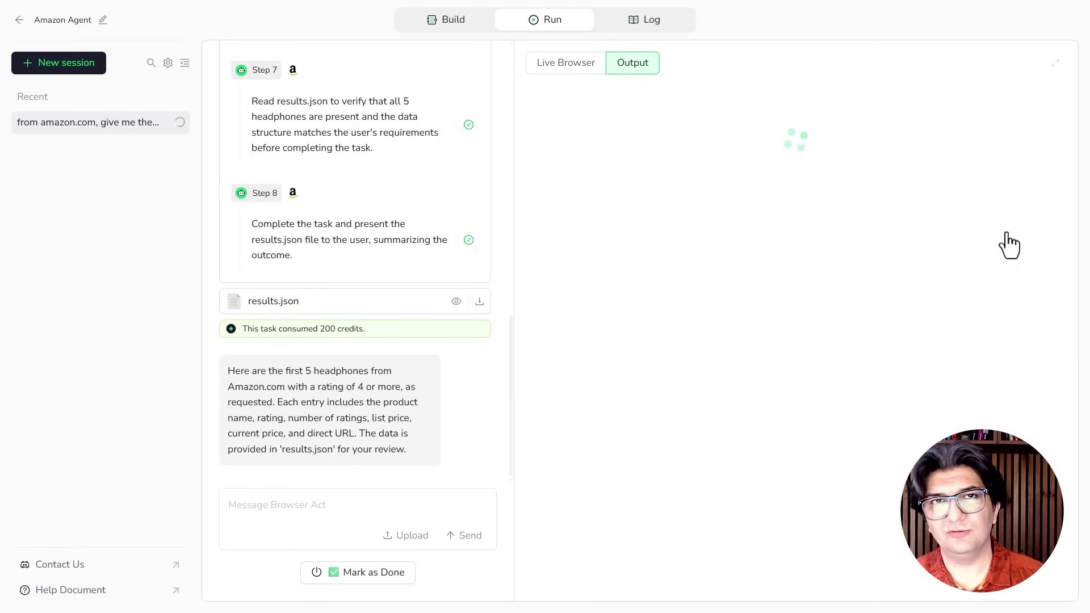
{"action": "left_click_drag", "start_coordinate": [1065, 146], "coordinate": [1072, 250]}
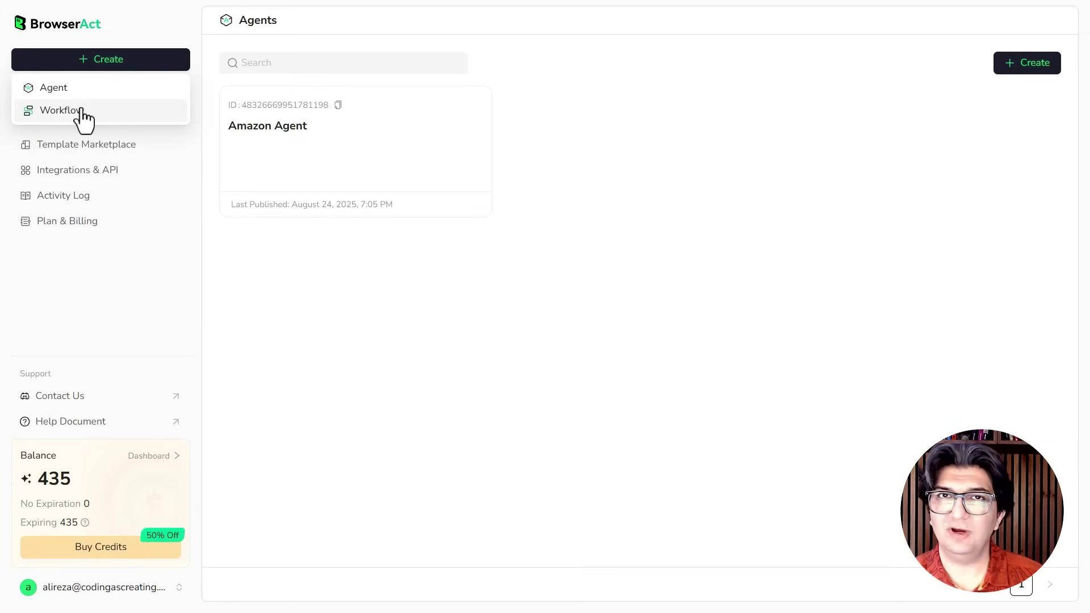
Start a new workflow and enter 'Indeed Scraper' as its name
{"action": "left_click", "coordinate": [81, 111]}
{"action": "left_click", "coordinate": [471, 145]}
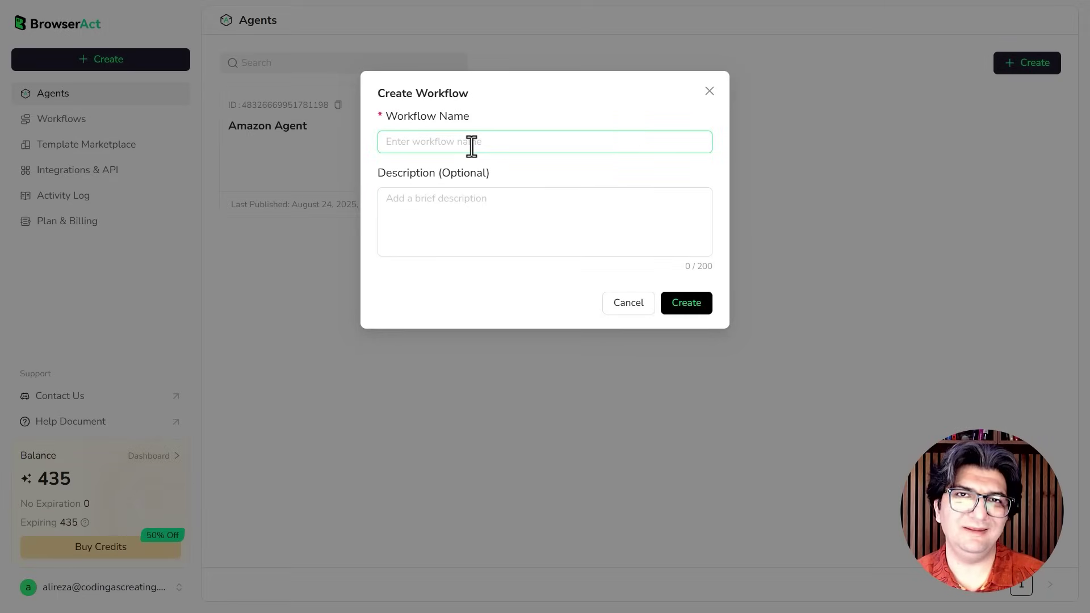
{"action": "type", "text": "Ind"}
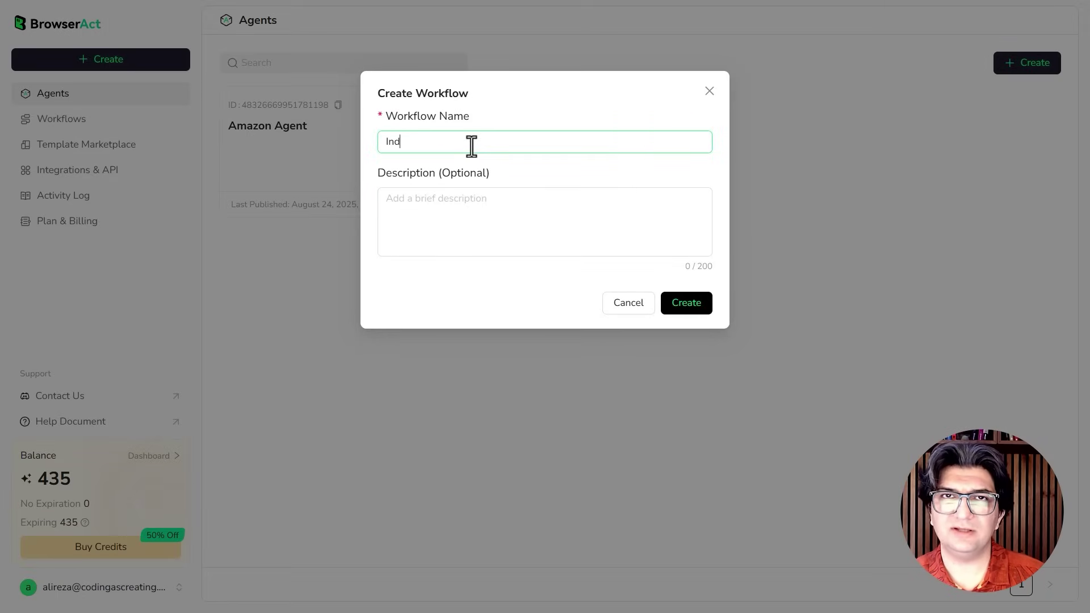
{"action": "type", "text": "eed Scraper"}
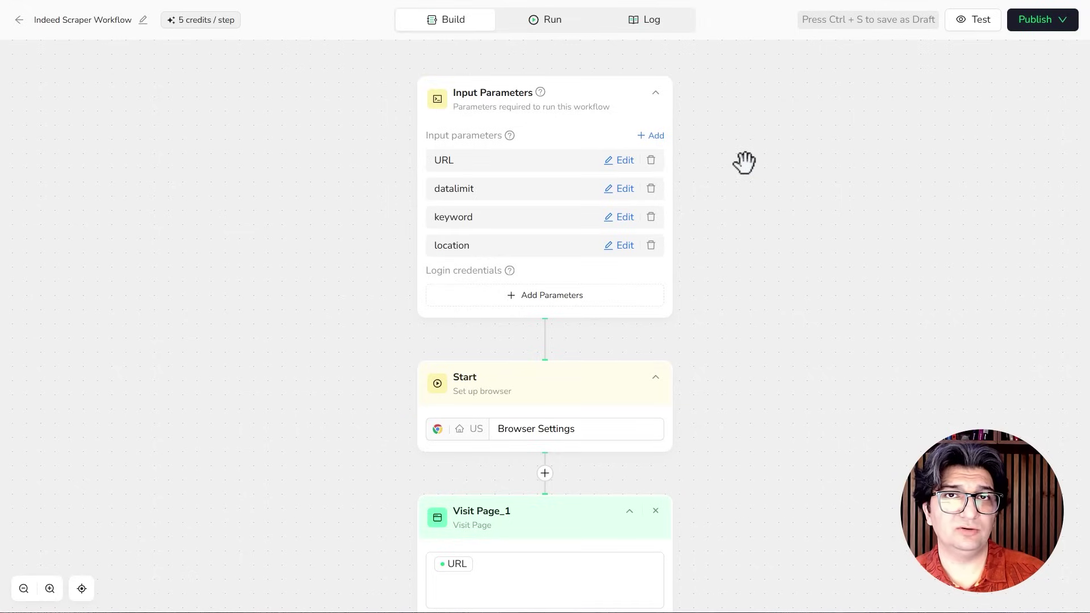
{"action": "scroll", "coordinate": [743, 162], "scroll_direction": "down", "scroll_amount": 2}
{"action": "scroll", "coordinate": [743, 162], "scroll_direction": "down", "scroll_amount": 5}
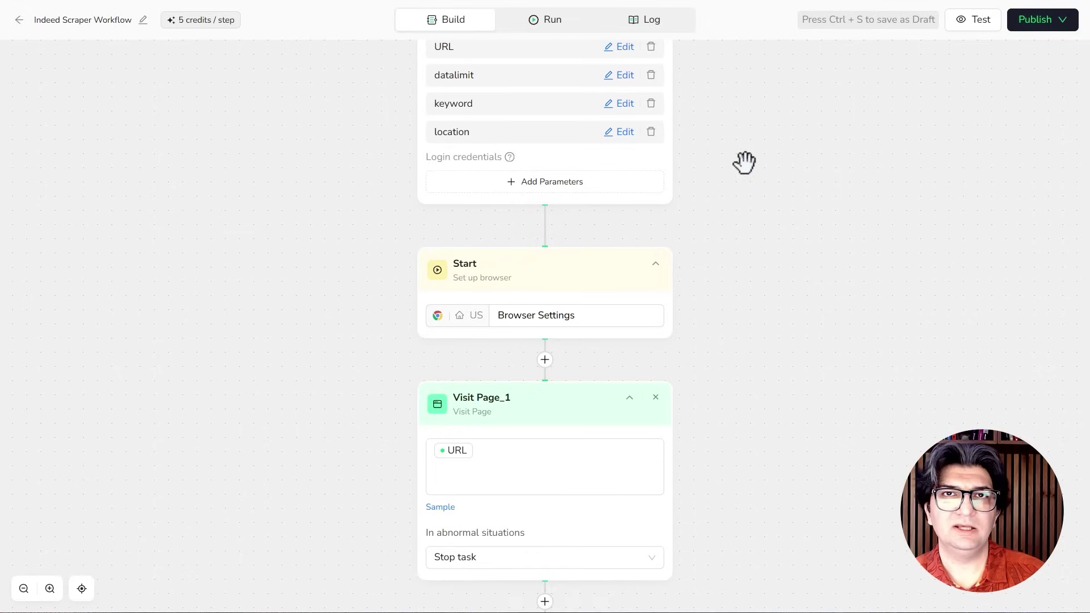
{"action": "scroll", "coordinate": [744, 154], "scroll_direction": "down", "scroll_amount": 2}
{"action": "scroll", "coordinate": [743, 153], "scroll_direction": "down", "scroll_amount": 4}
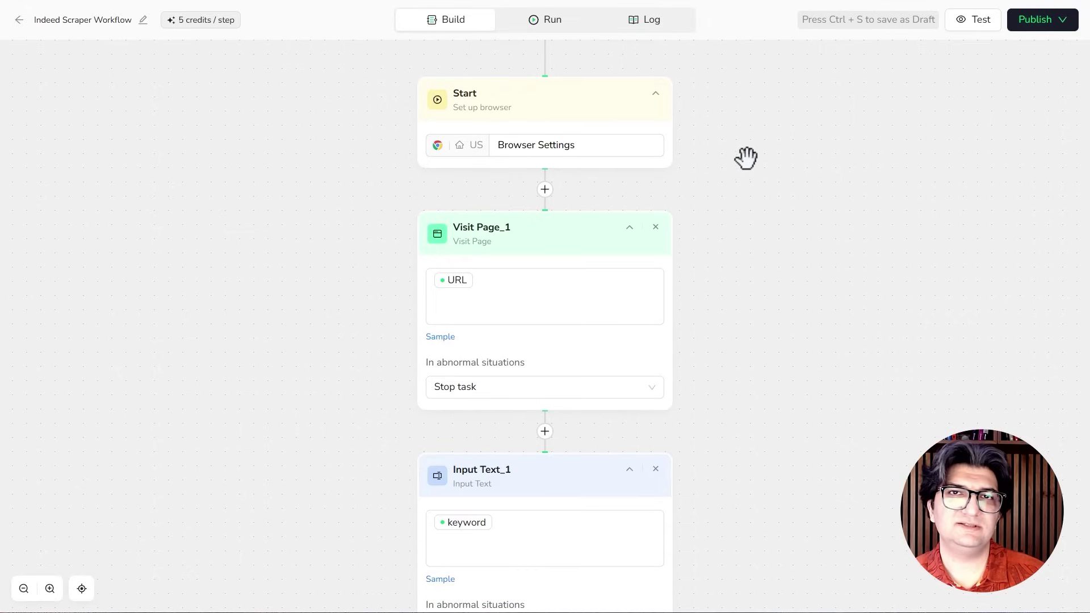
{"action": "scroll", "coordinate": [743, 163], "scroll_direction": "down", "scroll_amount": 6}
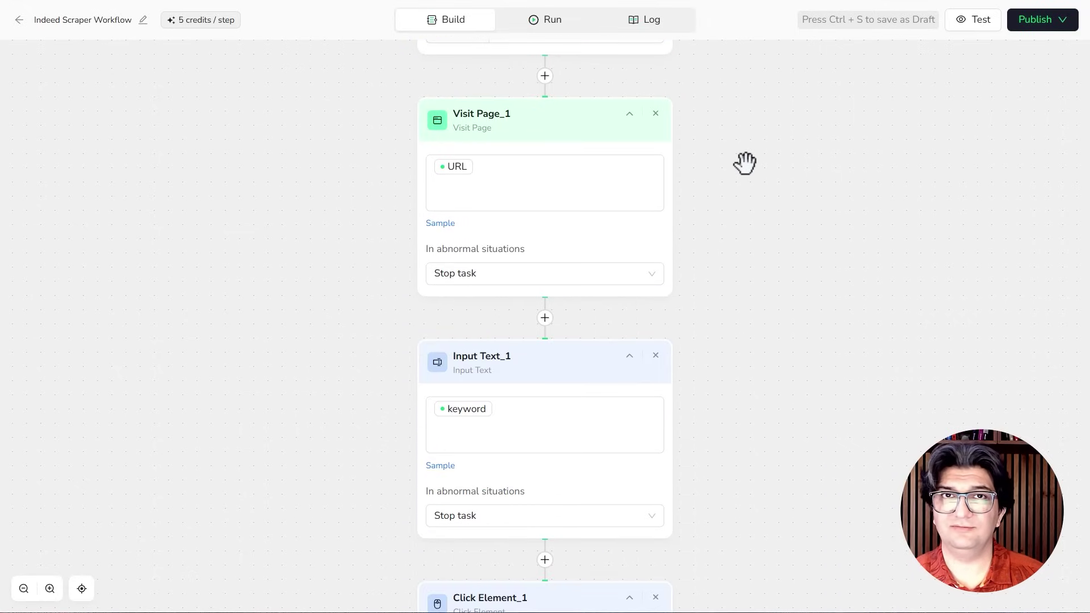
{"action": "scroll", "coordinate": [744, 162], "scroll_direction": "down", "scroll_amount": 6}
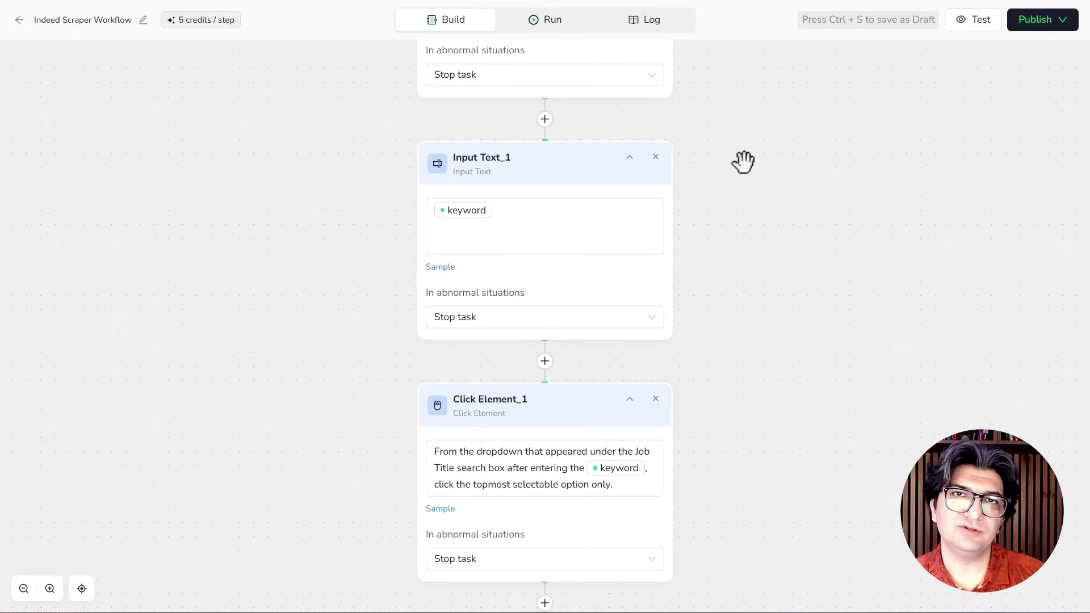
{"action": "scroll", "coordinate": [744, 162], "scroll_direction": "down", "scroll_amount": 8}
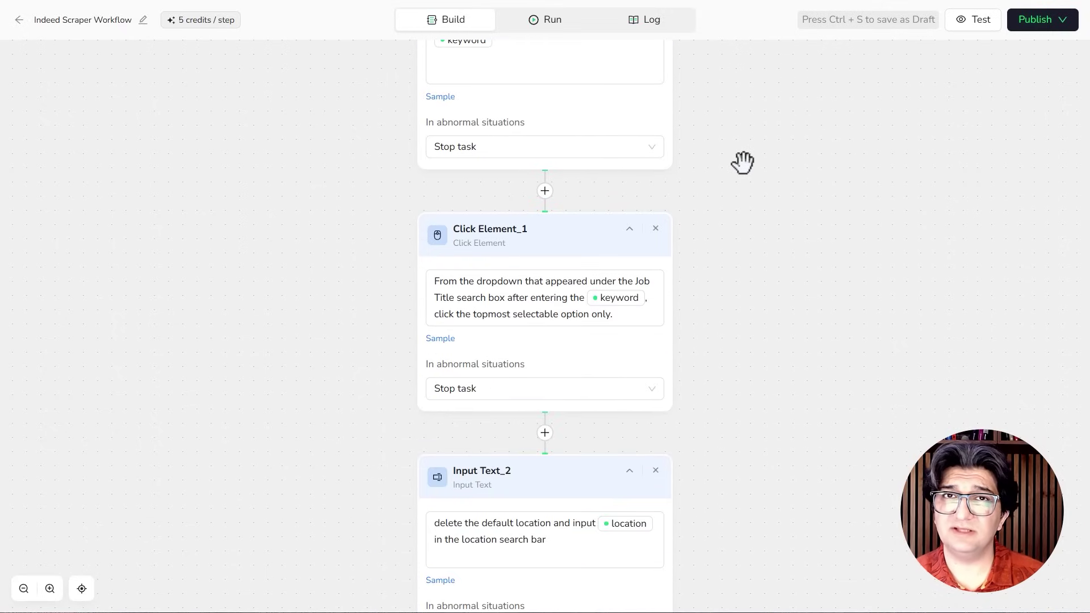
{"action": "scroll", "coordinate": [743, 163], "scroll_direction": "down", "scroll_amount": 7}
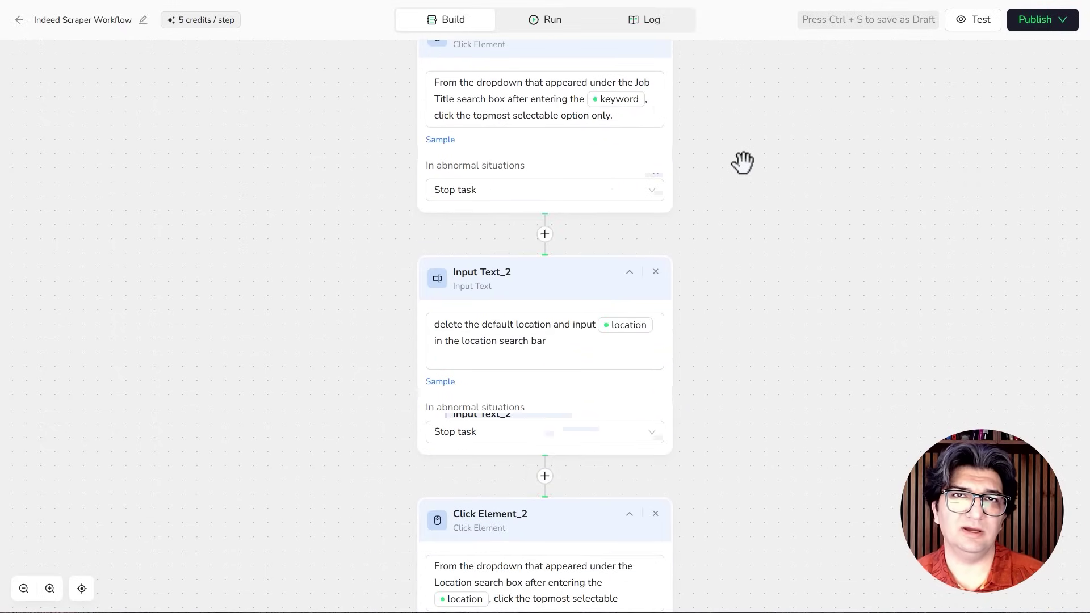
{"action": "scroll", "coordinate": [742, 163], "scroll_direction": "down", "scroll_amount": 3}
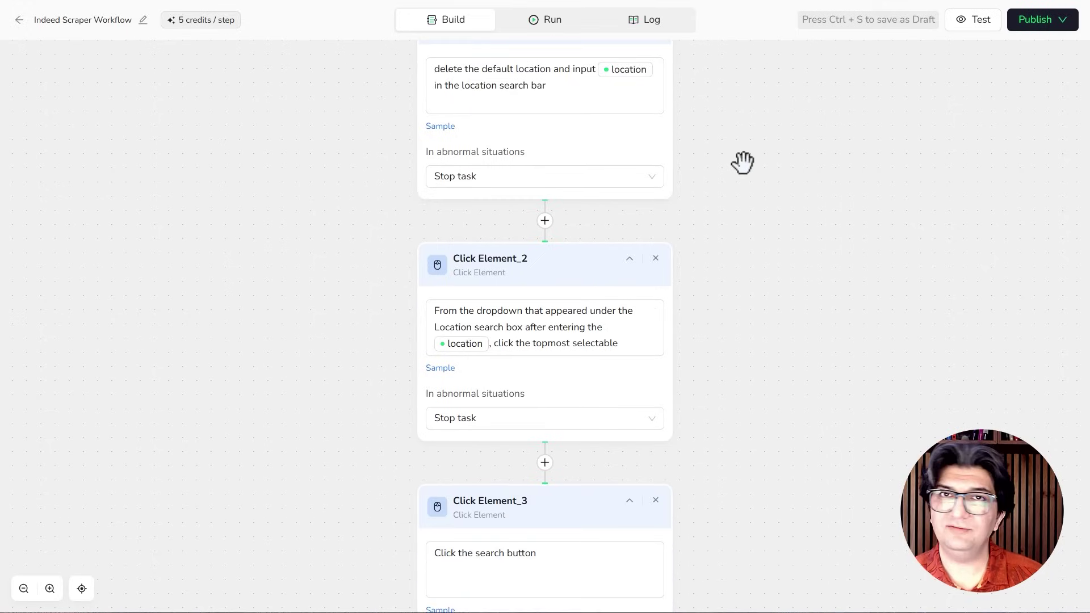
{"action": "scroll", "coordinate": [742, 163], "scroll_direction": "down", "scroll_amount": 7}
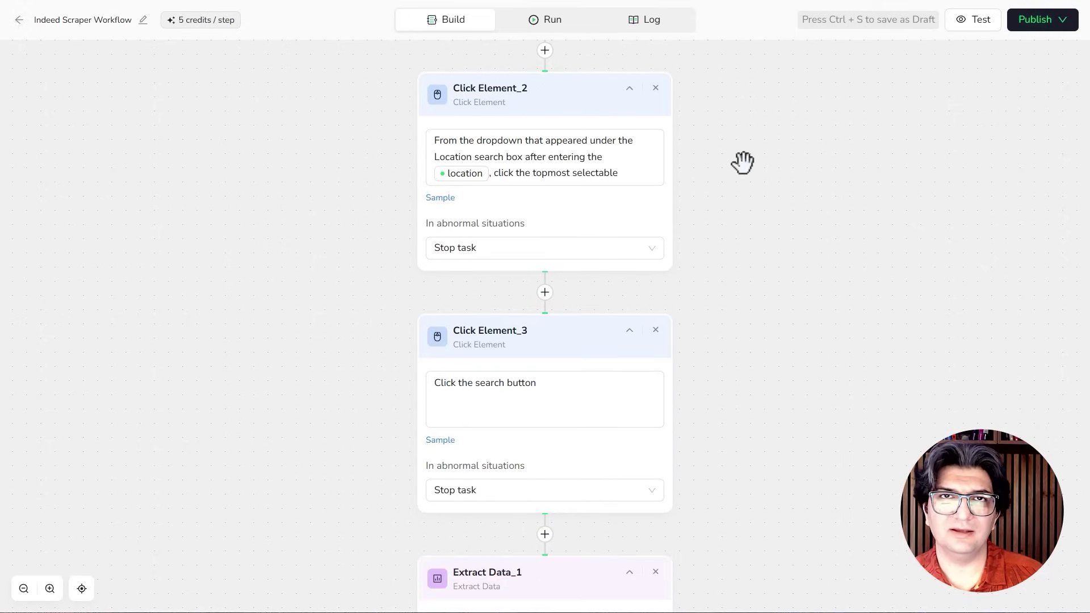
{"action": "scroll", "coordinate": [743, 163], "scroll_direction": "down", "scroll_amount": 7}
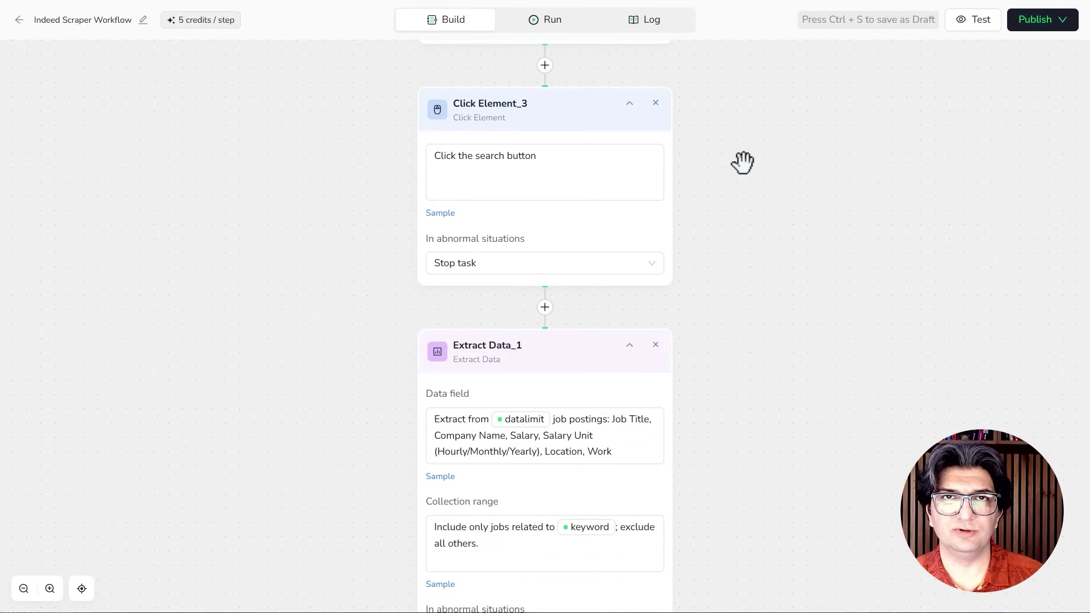
{"action": "scroll", "coordinate": [743, 163], "scroll_direction": "down", "scroll_amount": 7}
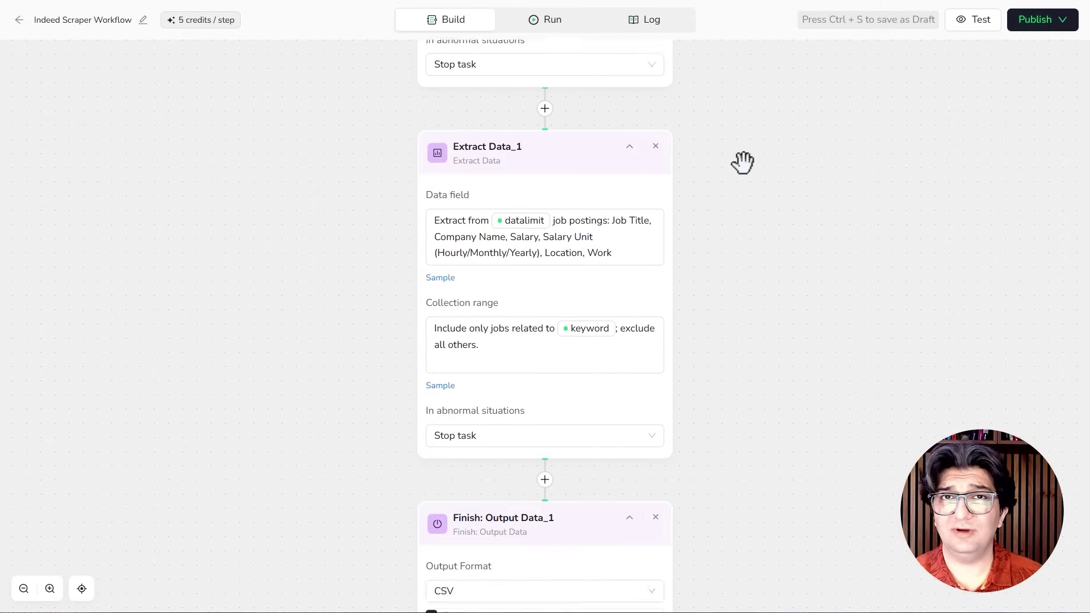
{"action": "scroll", "coordinate": [742, 163], "scroll_direction": "down", "scroll_amount": 6}
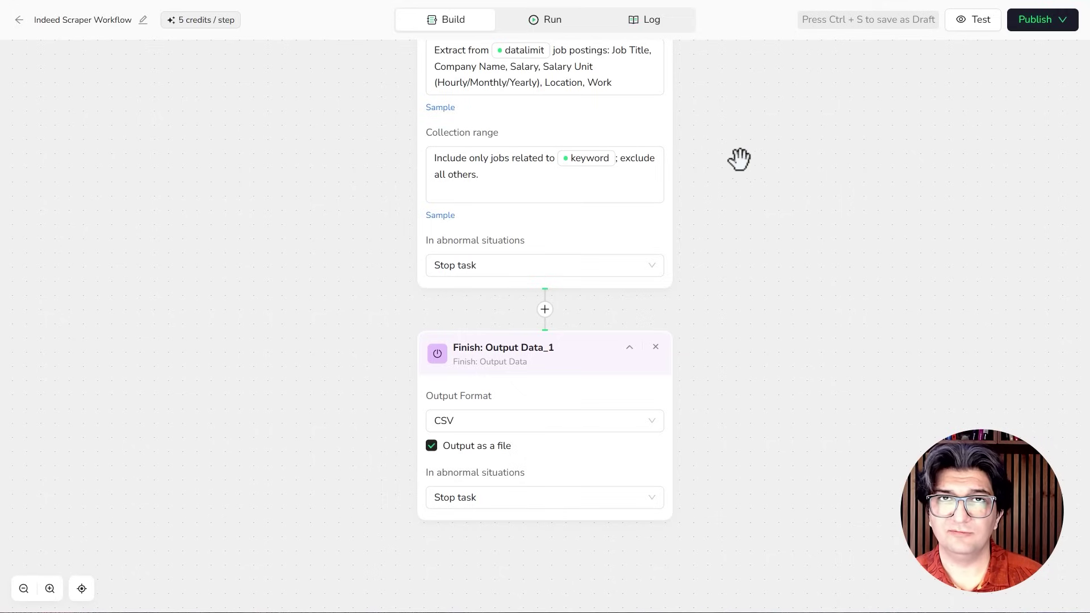
Change the workflow's keyword parameter from DevOps to Software Engineer
{"action": "left_click", "coordinate": [548, 24]}
{"action": "double_click", "coordinate": [365, 265]}
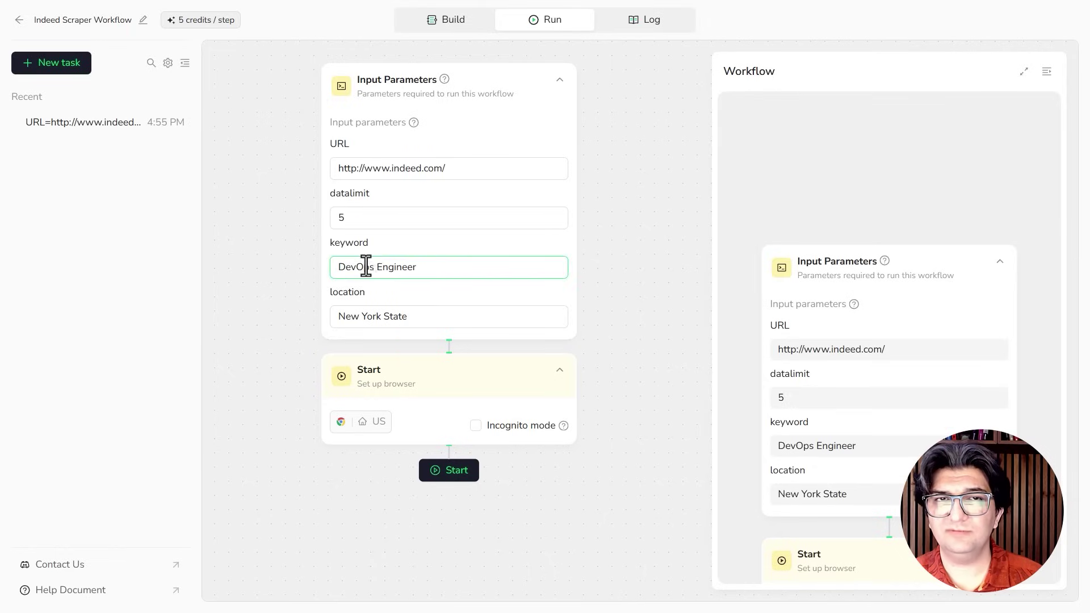
{"action": "key", "text": "BackSpace"}
{"action": "type", "text": "Software"}
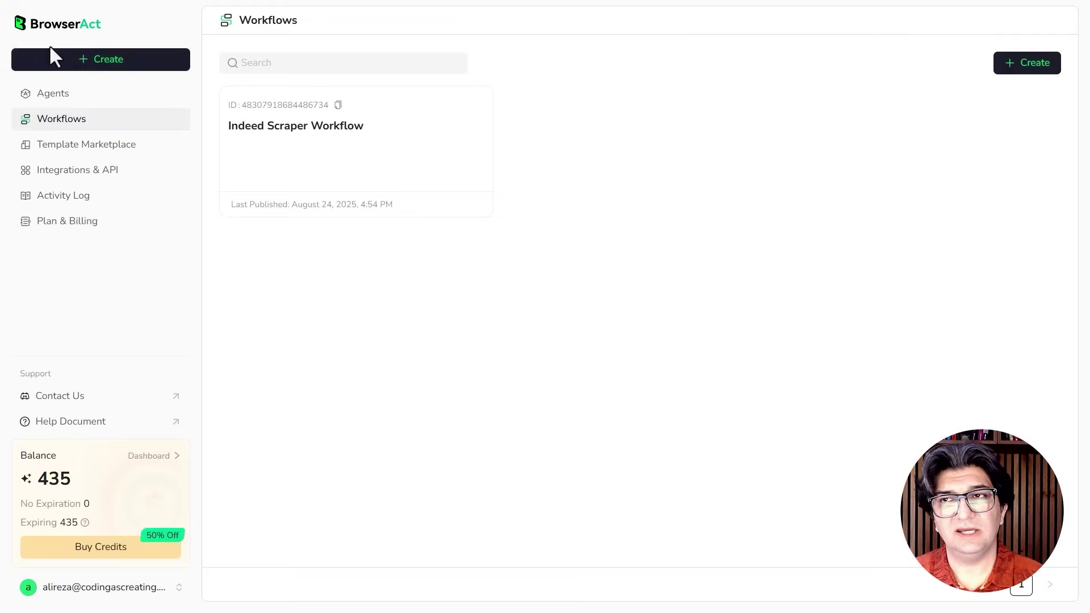
{"action": "left_click", "coordinate": [476, 210]}
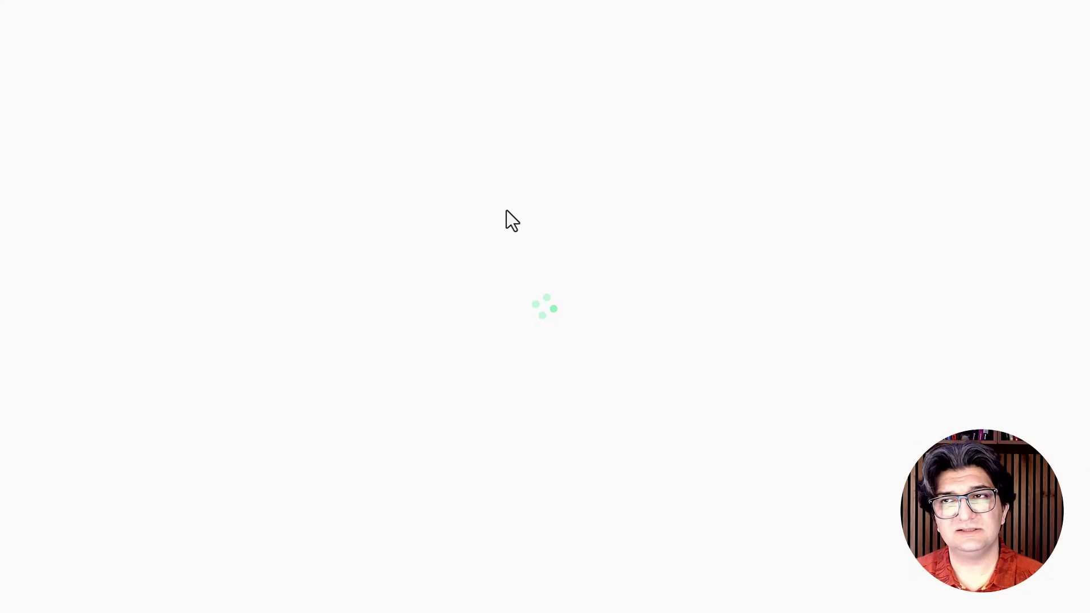
{"action": "double_click", "coordinate": [329, 267]}
{"action": "type", "text": "Software"}
Set the data limit to 10 and start the Indeed Scraper run
{"action": "double_click", "coordinate": [348, 216]}
{"action": "key", "text": "BackSpace"}
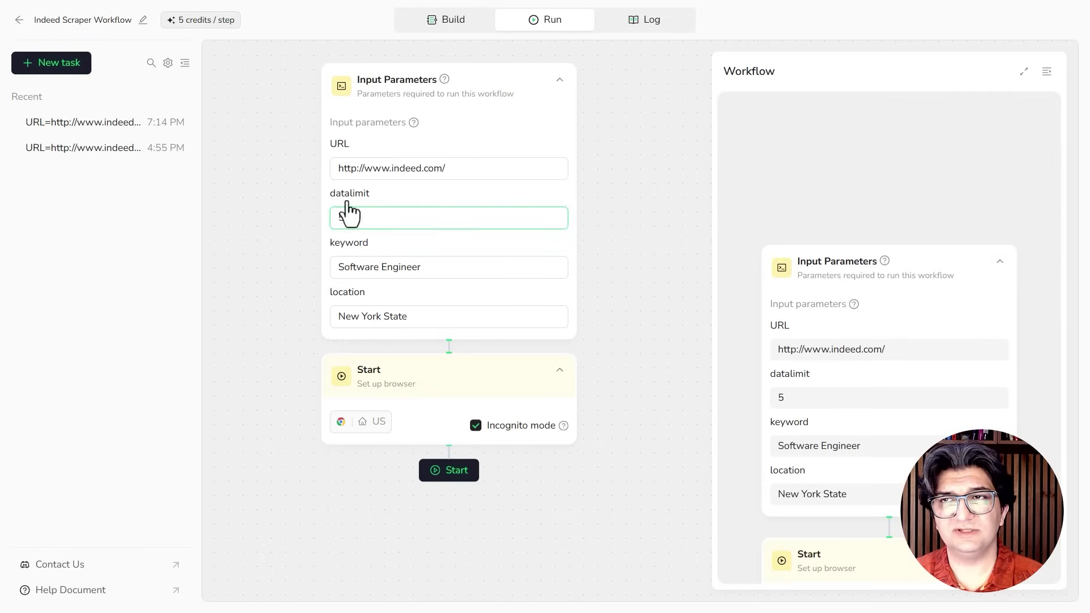
{"action": "type", "text": "10"}
{"action": "left_click", "coordinate": [445, 265]}
{"action": "left_click", "coordinate": [444, 473]}
{"action": "left_click", "coordinate": [184, 62]}
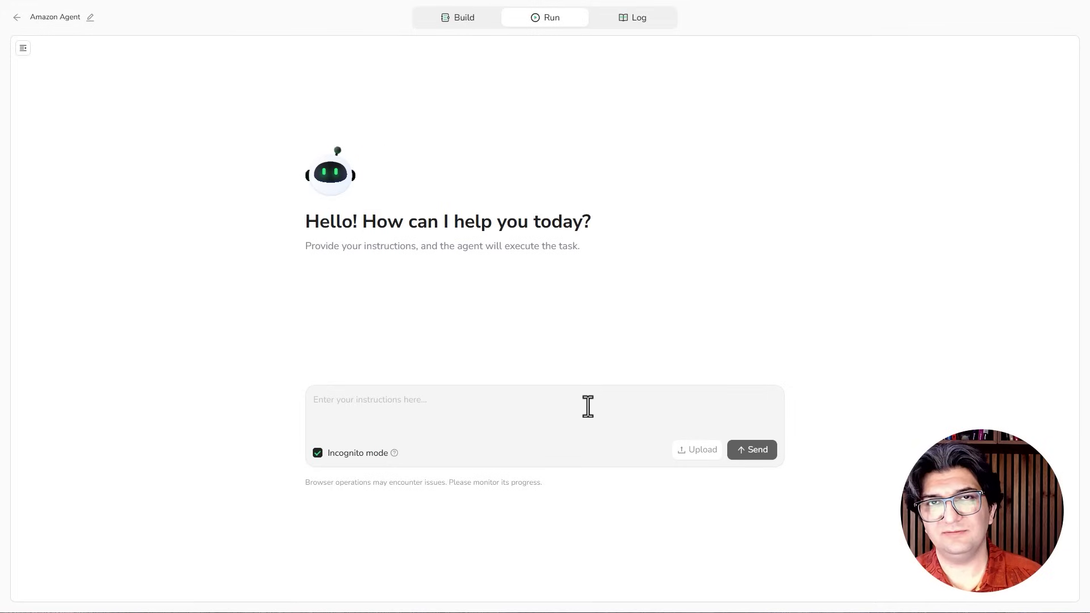
Paste and send the top 5 Agentic AI books request, then enlarge the live browser view
{"action": "left_click", "coordinate": [587, 407]}
{"action": "type", "text": "Can you give me the top 5 books in Agentic AI from amazon"}
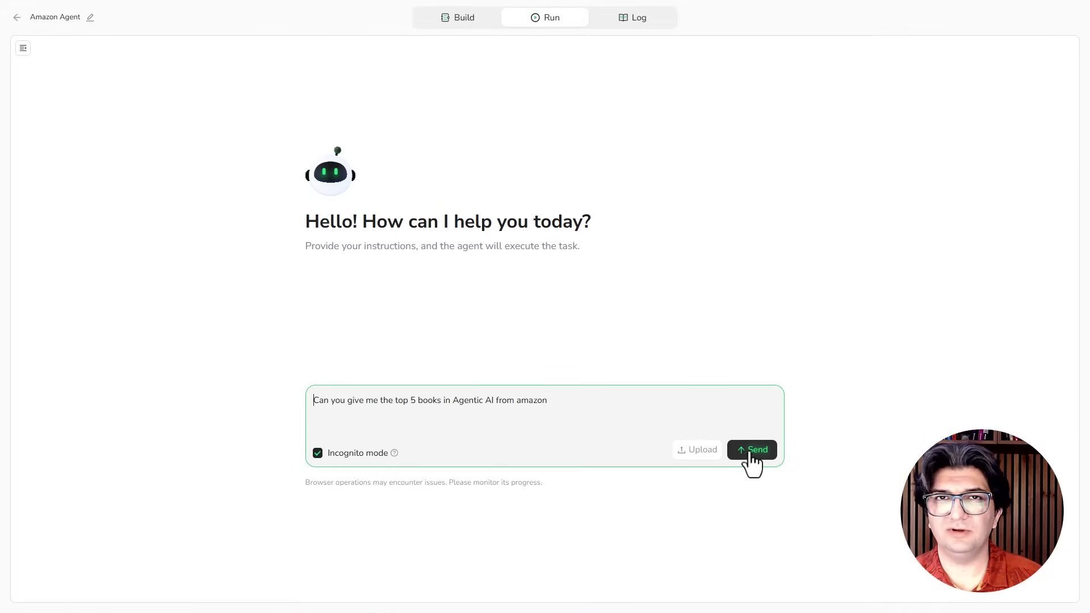
{"action": "left_click", "coordinate": [748, 452]}
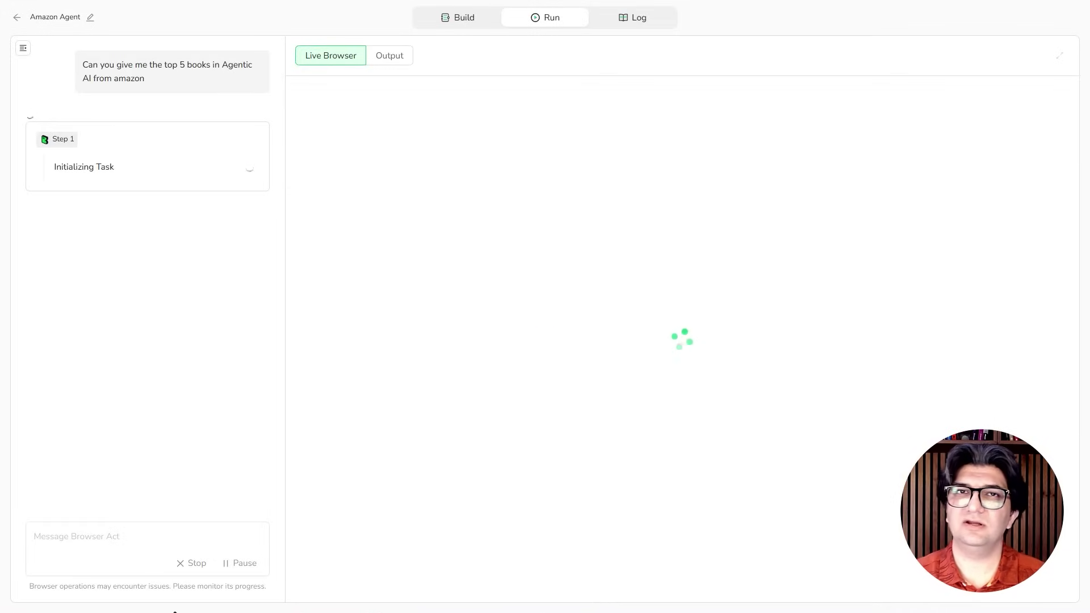
{"action": "left_click", "coordinate": [1060, 55]}
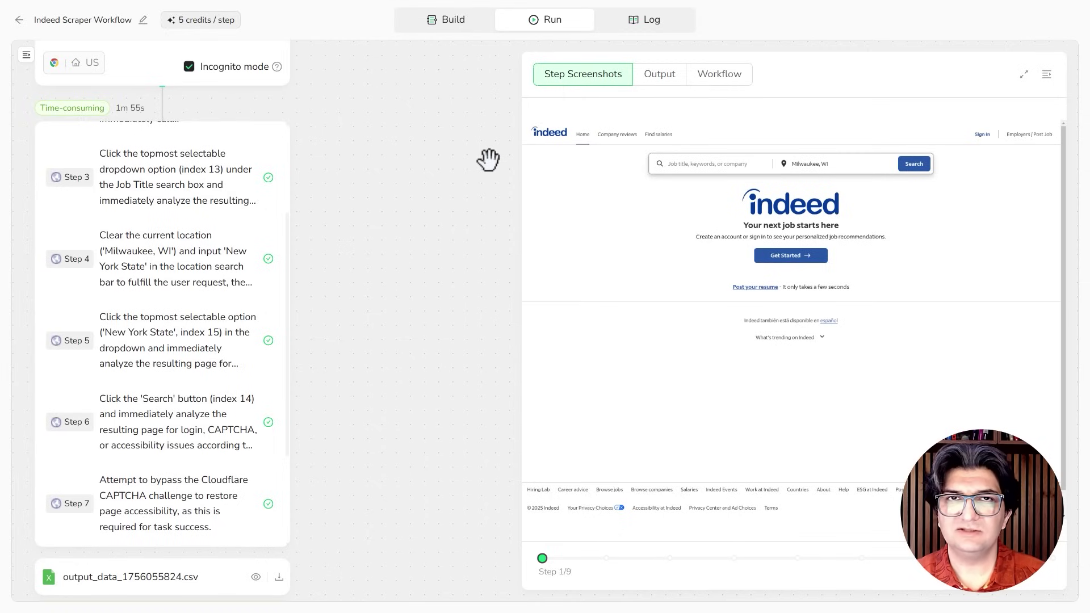
Preview the Indeed job-listings CSV, then view the step 8 screenshot of the listings page
{"action": "scroll", "coordinate": [331, 295], "scroll_direction": "down", "scroll_amount": 5}
{"action": "left_click", "coordinate": [256, 548]}
{"action": "scroll", "coordinate": [993, 253], "scroll_direction": "down", "scroll_amount": 3}
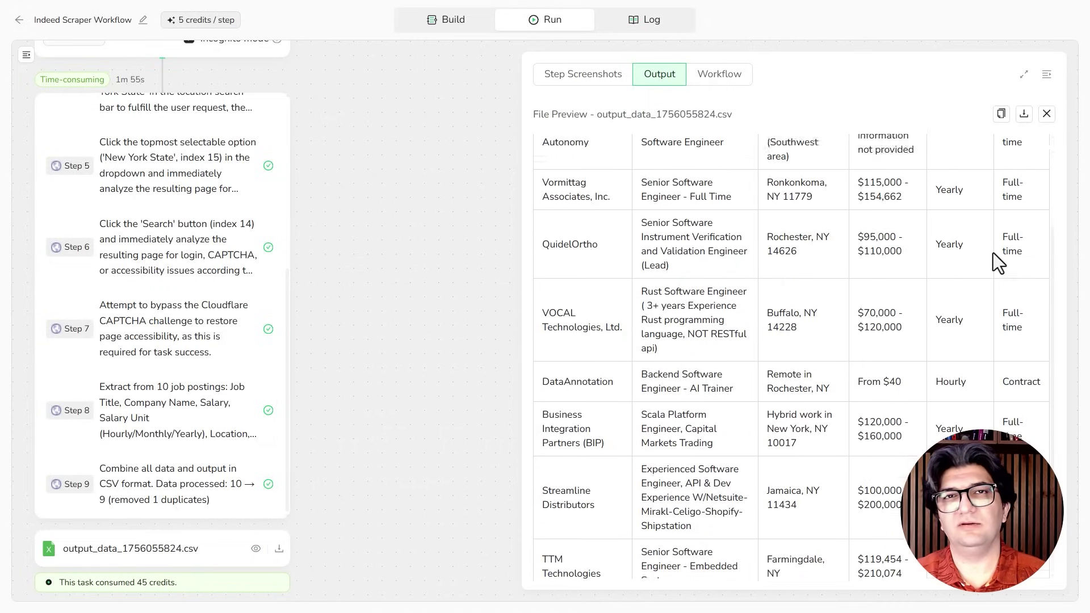
{"action": "scroll", "coordinate": [993, 253], "scroll_direction": "down", "scroll_amount": 1}
{"action": "scroll", "coordinate": [978, 251], "scroll_direction": "up", "scroll_amount": 1}
{"action": "left_click", "coordinate": [584, 77]}
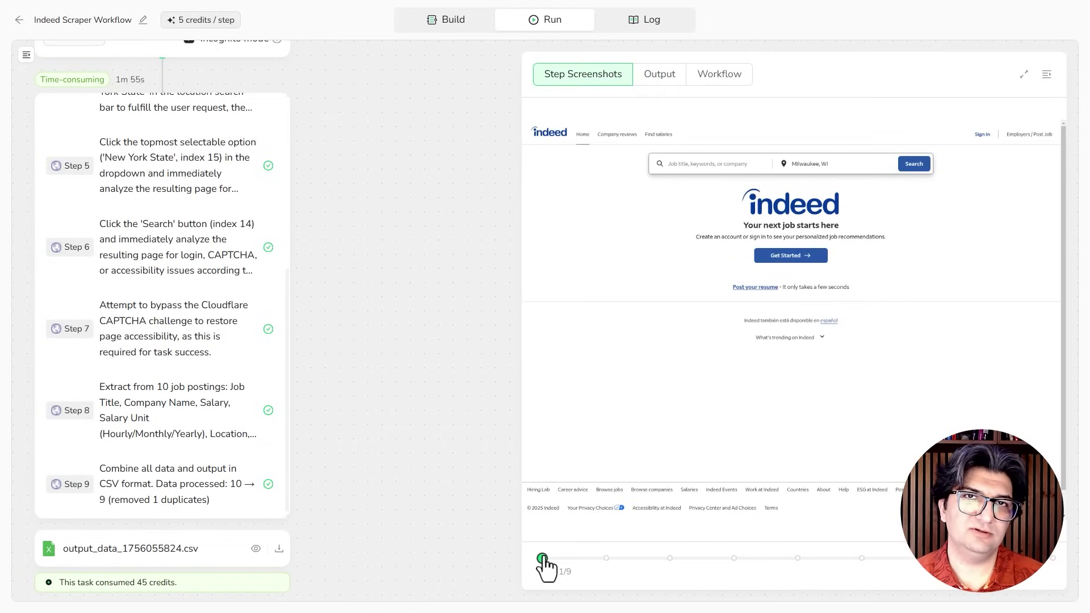
{"action": "left_click_drag", "start_coordinate": [542, 560], "coordinate": [1022, 575]}
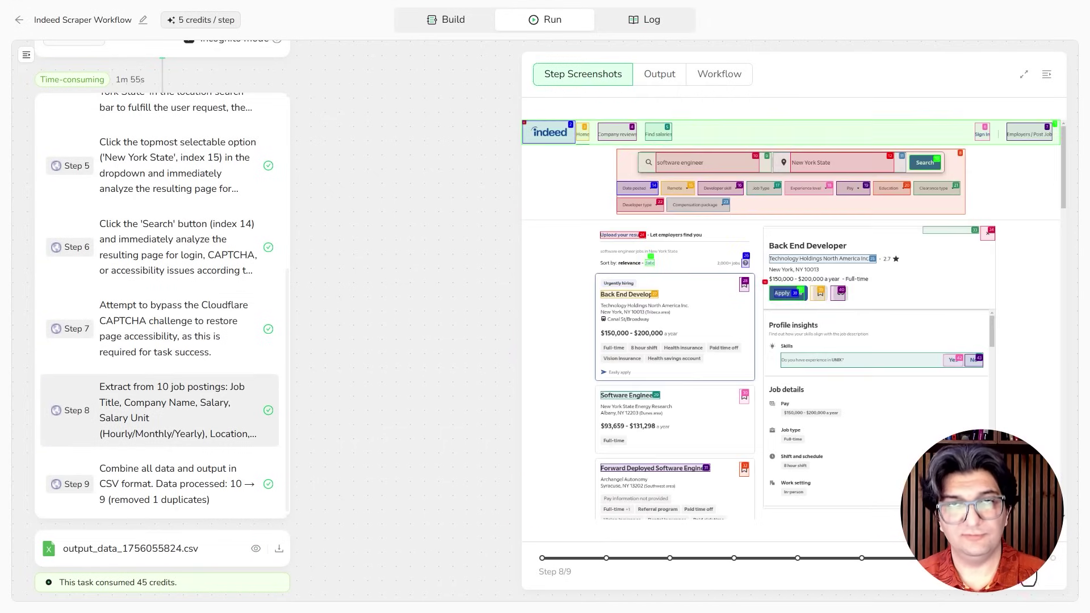